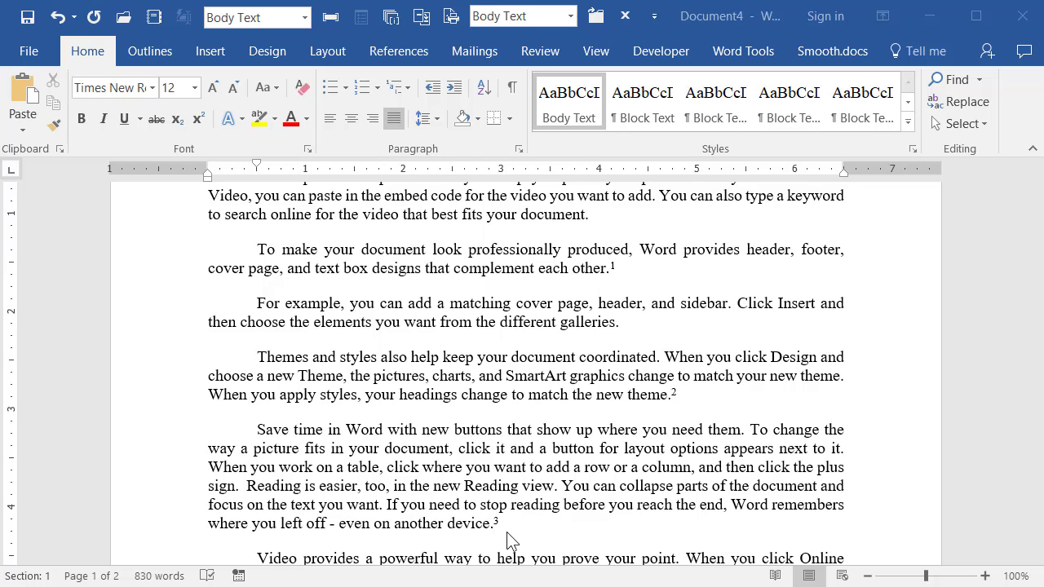
- Examine the endnote reference marks in the body text and the matching endnotes at the end of the document
scroll(492, 403, "down", 12)
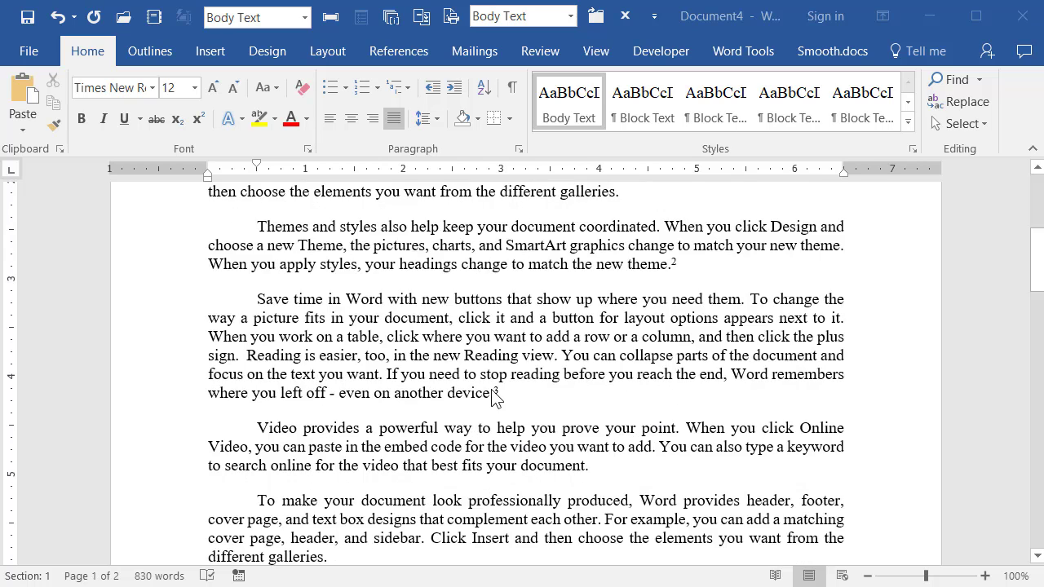
scroll(491, 404, "down", 15)
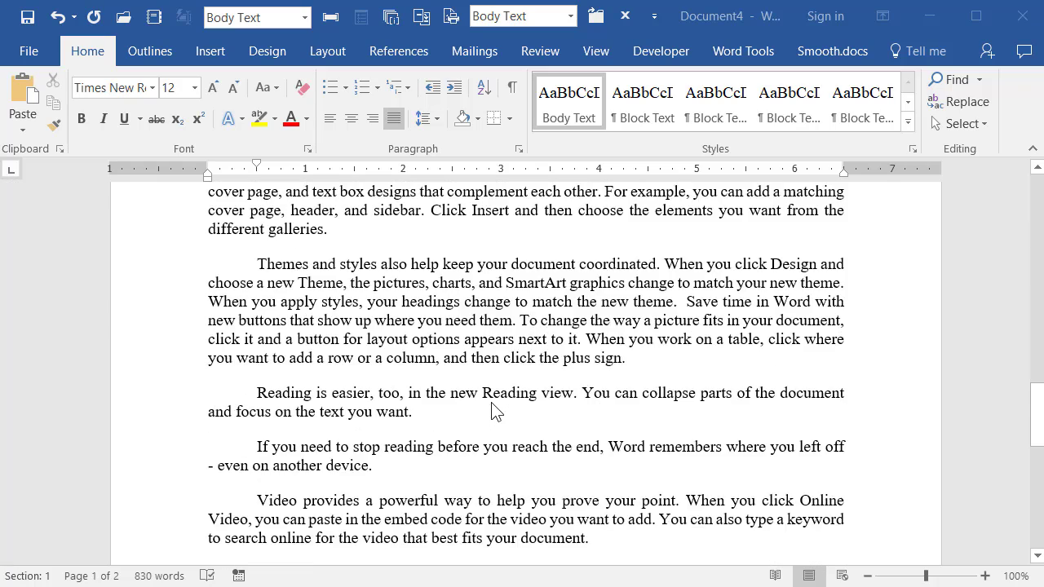
scroll(492, 402, "up", 3)
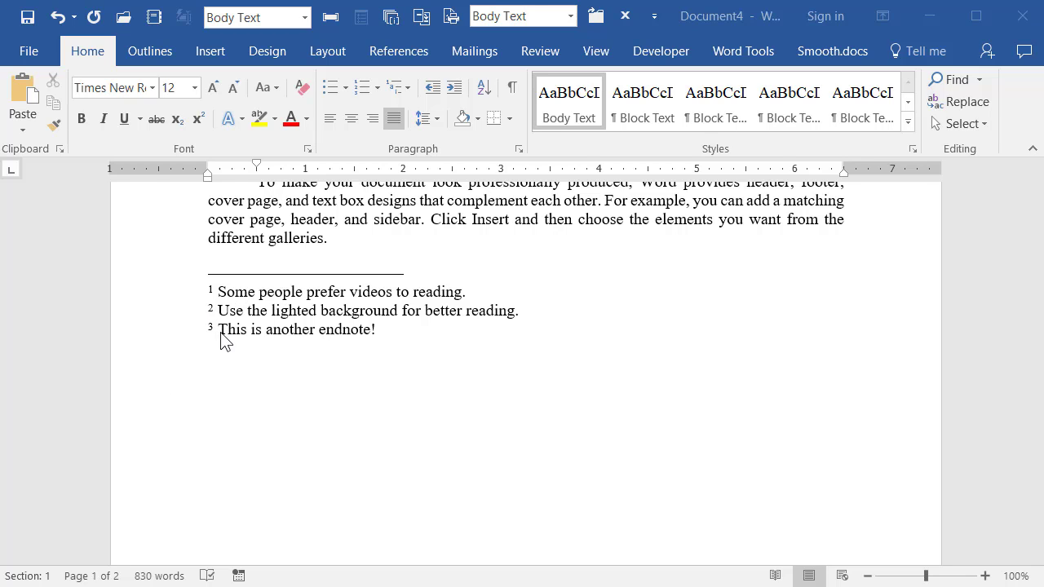
scroll(245, 346, "up", 10)
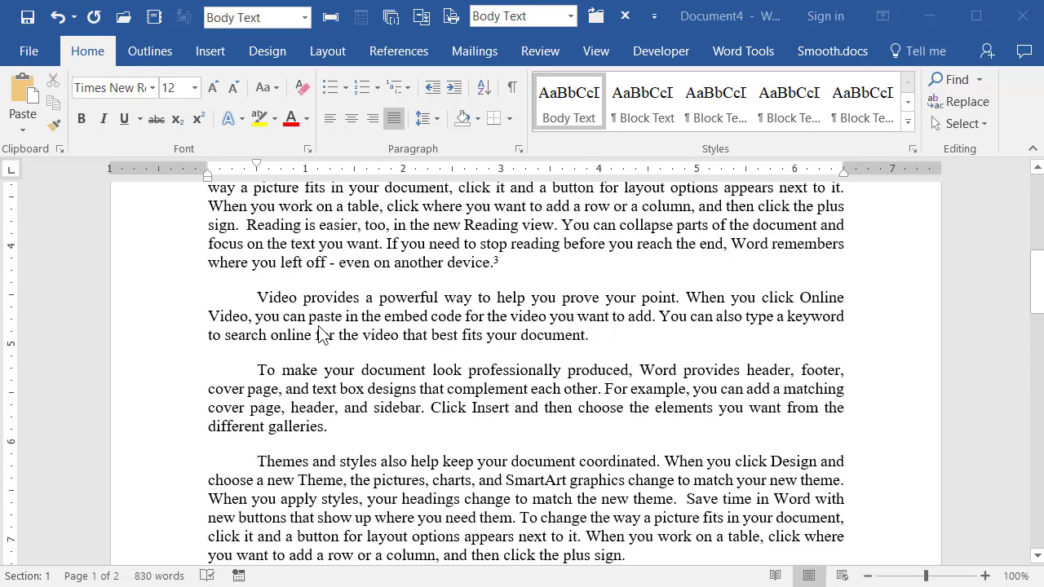
scroll(359, 269, "up", 5)
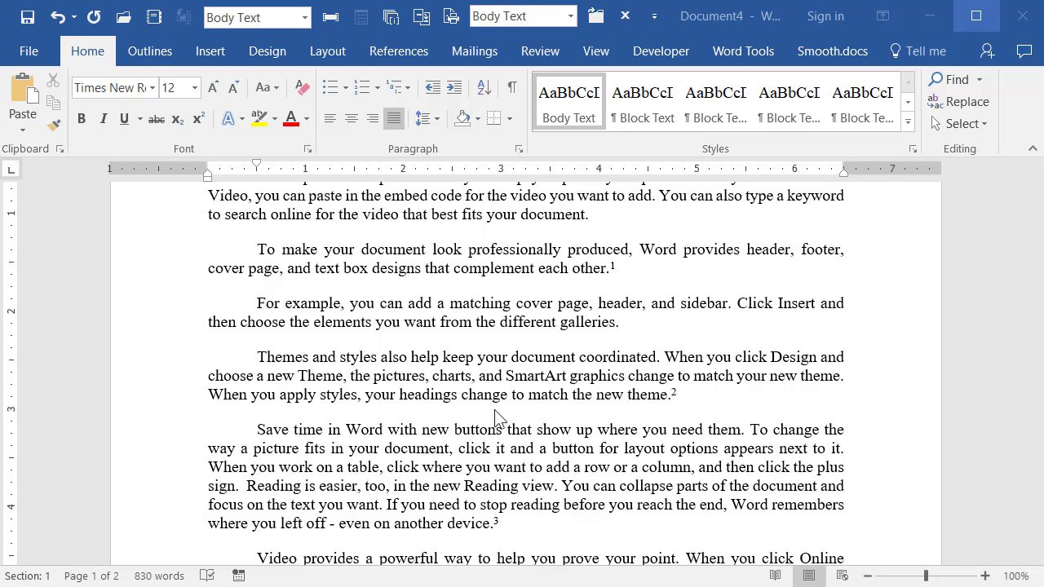
scroll(502, 412, "down", 5)
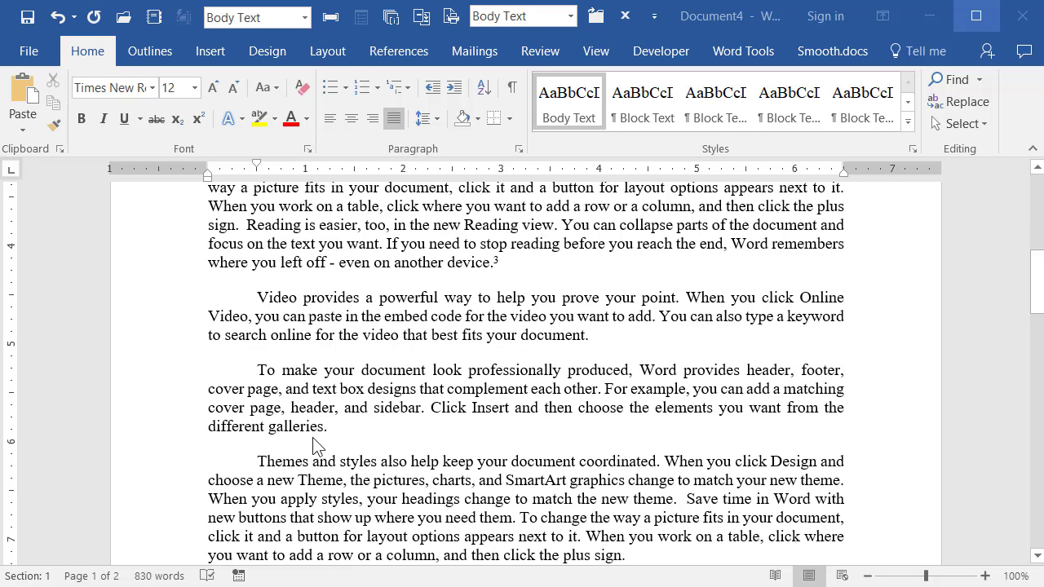
left_click(344, 433)
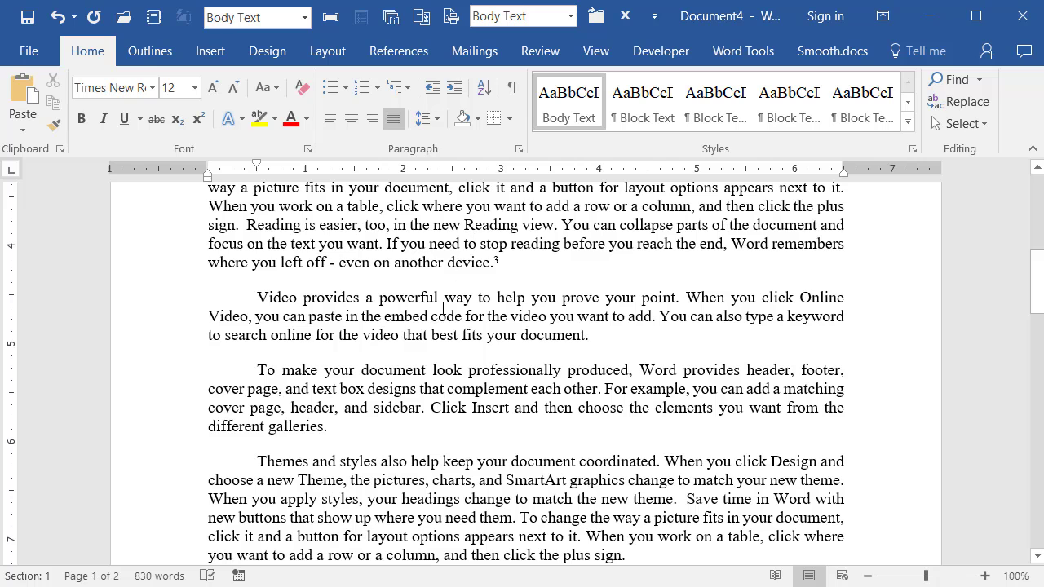
scroll(443, 298, "down", 10)
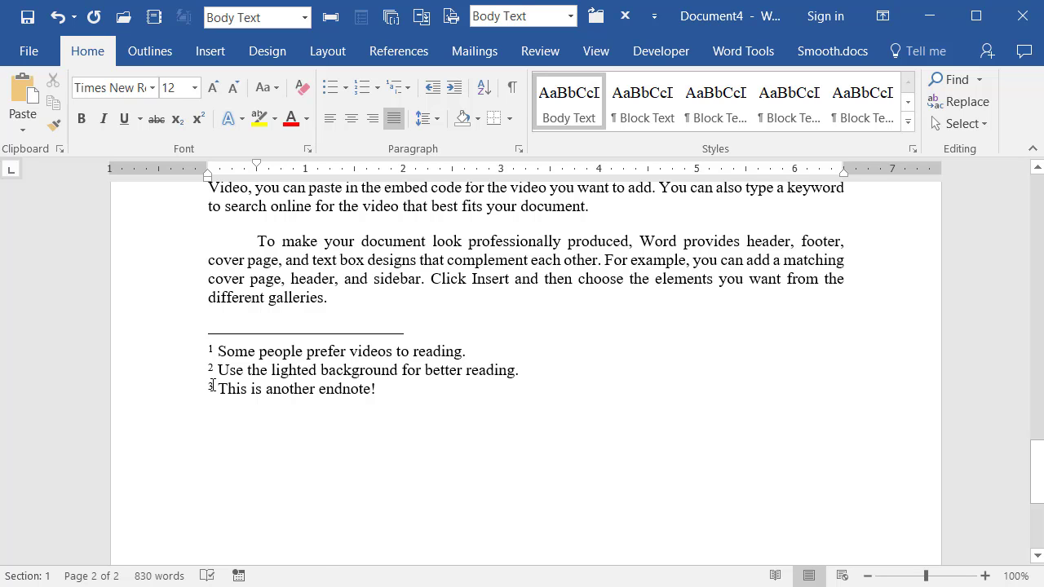
scroll(216, 399, "up", 5)
scroll(233, 499, "up", 12)
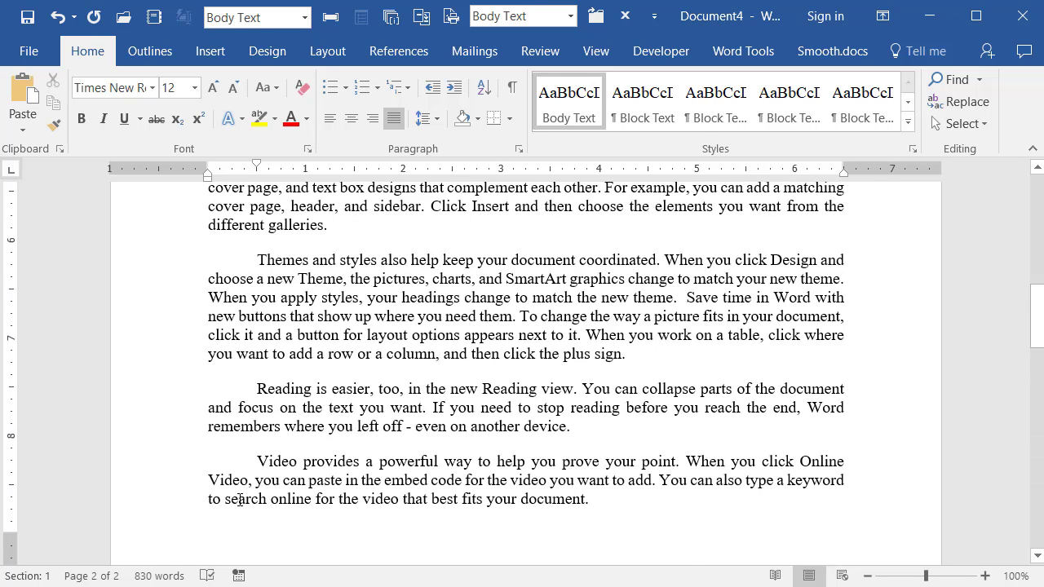
scroll(283, 448, "up", 3)
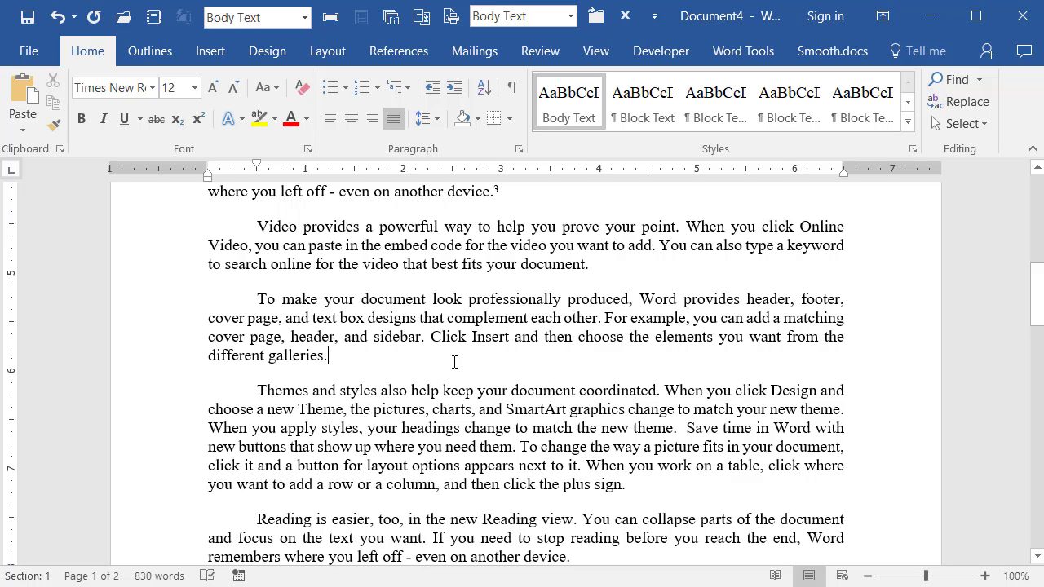
key("ctrl+z")
key("ctrl+z")
key("ctrl+z")
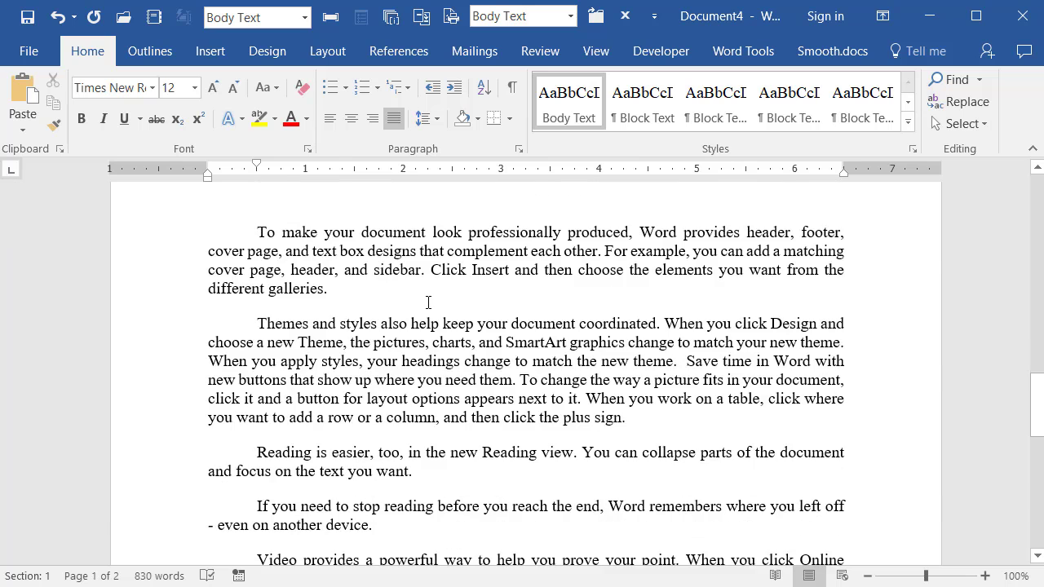
scroll(428, 303, "down", 7)
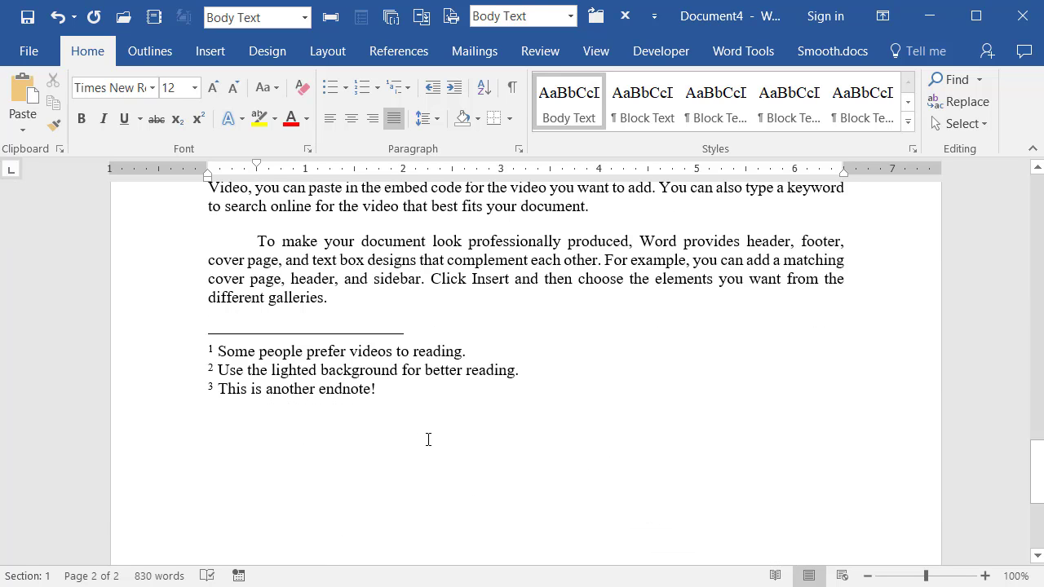
left_click(593, 57)
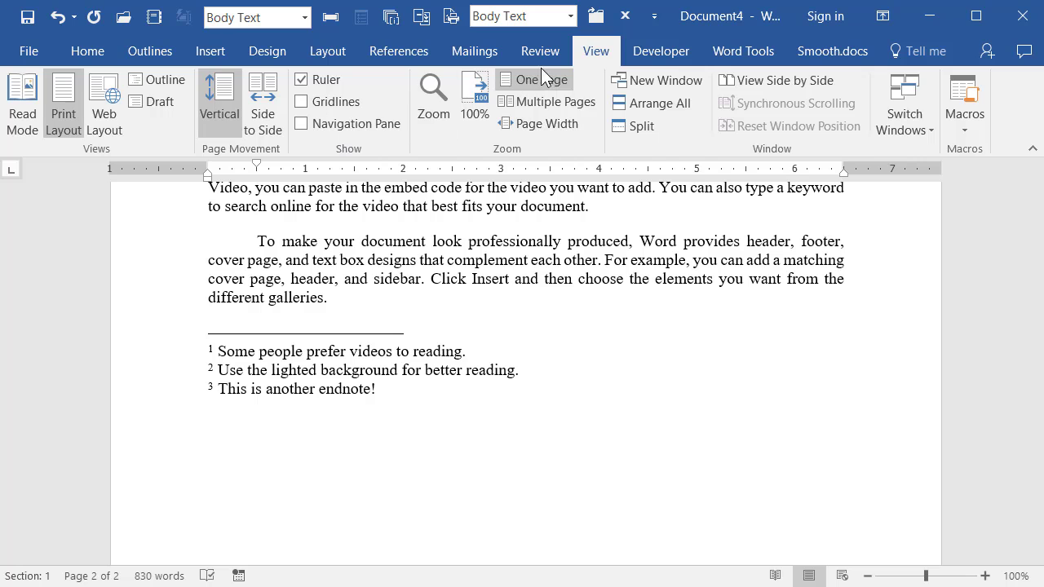
left_click(75, 44)
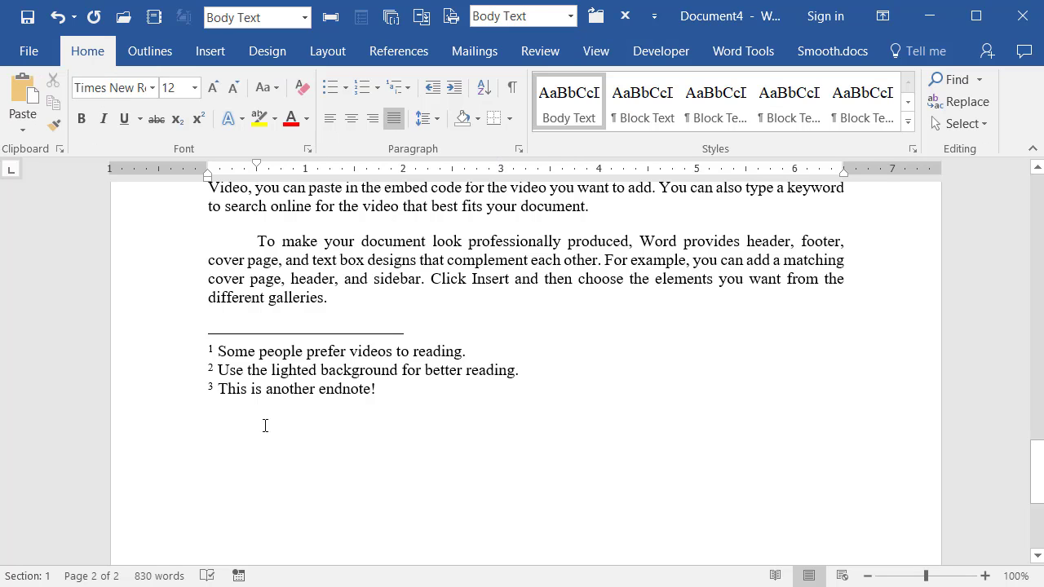
- Add a bookmark named EN1 directly before the number of the first endnote
left_click(218, 352)
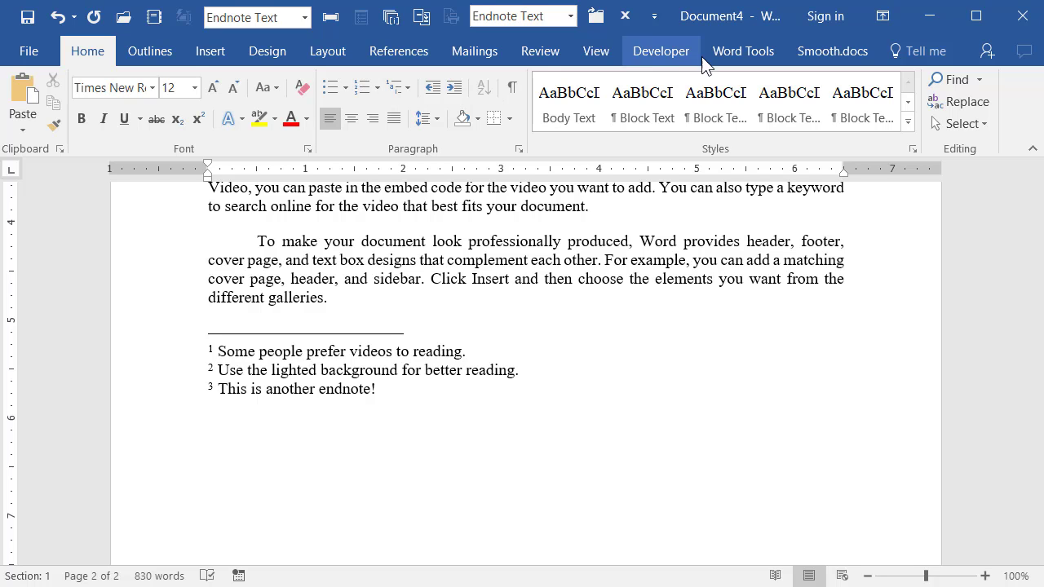
left_click(213, 53)
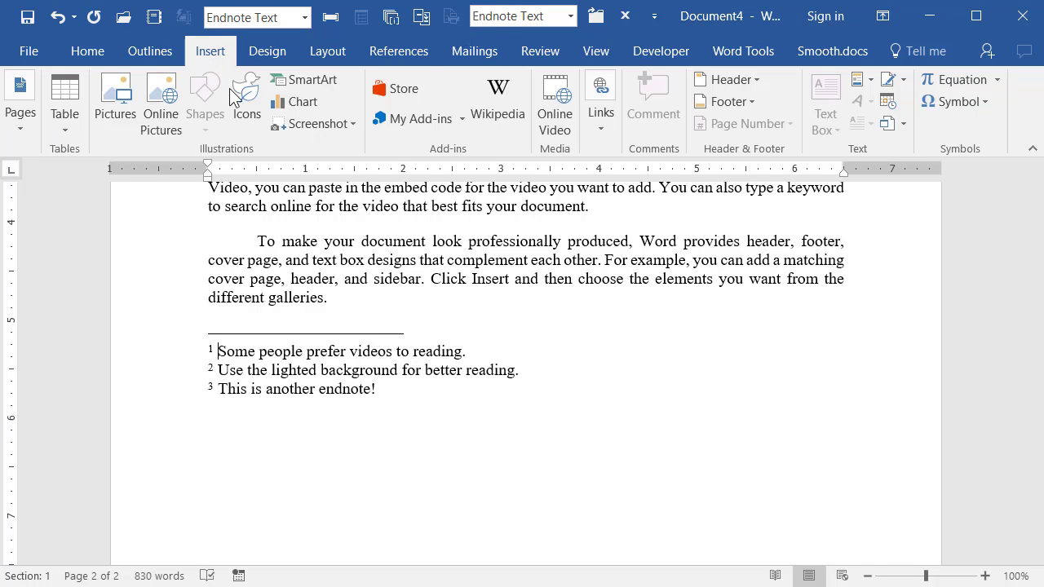
left_click(599, 133)
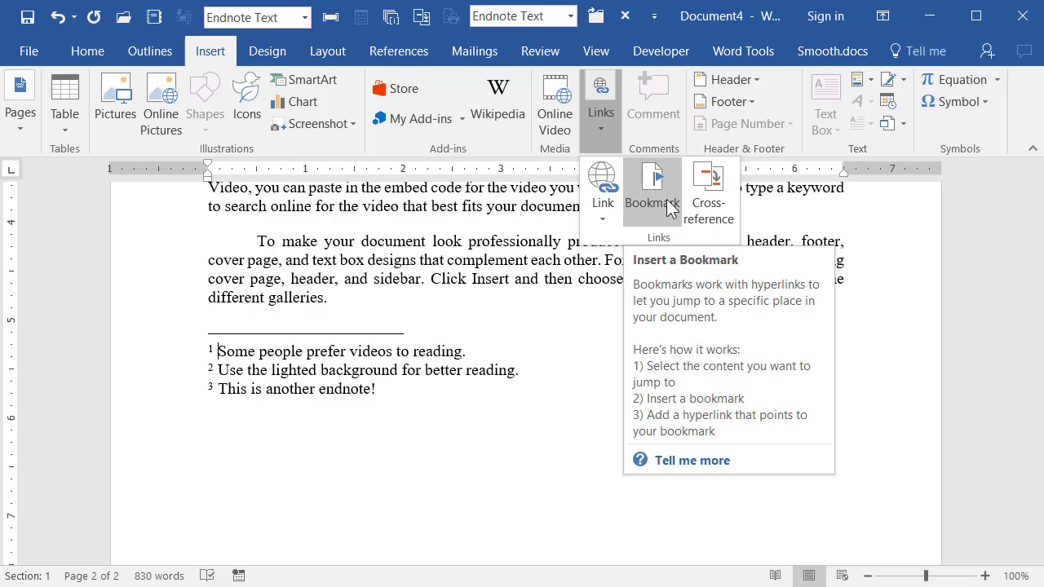
left_click(214, 350)
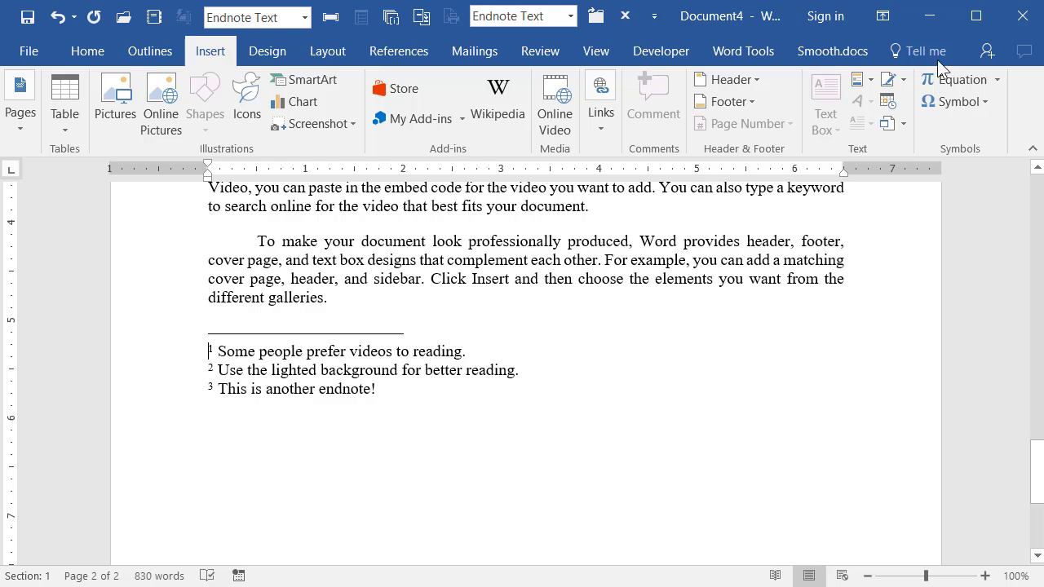
left_click(606, 128)
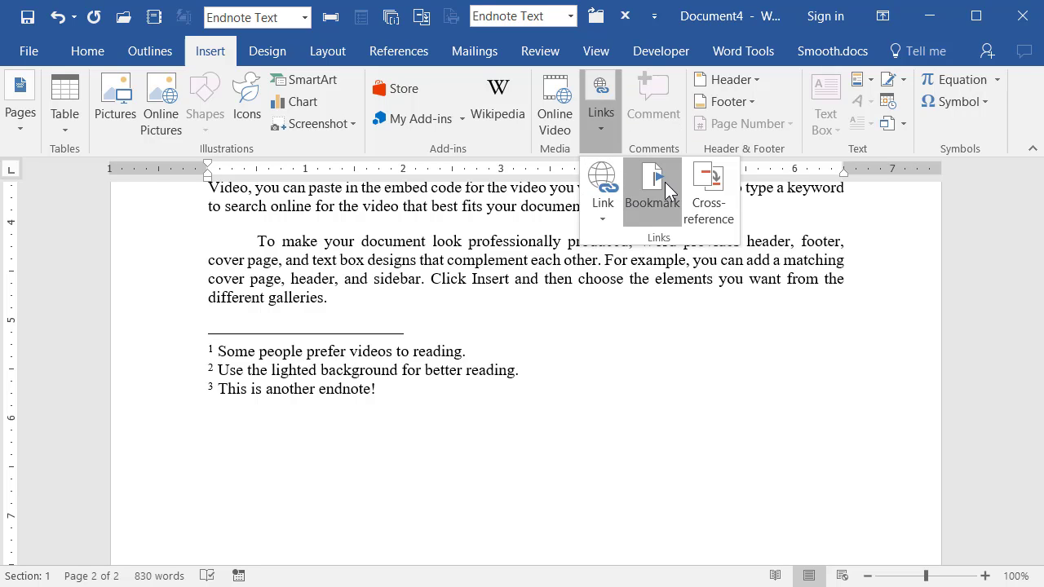
left_click(664, 184)
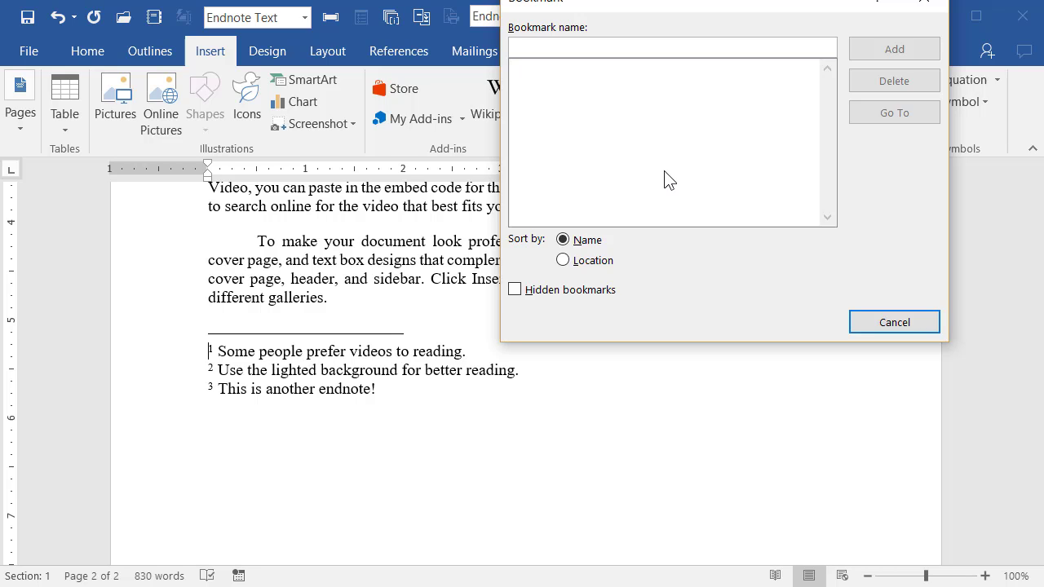
type("EN1")
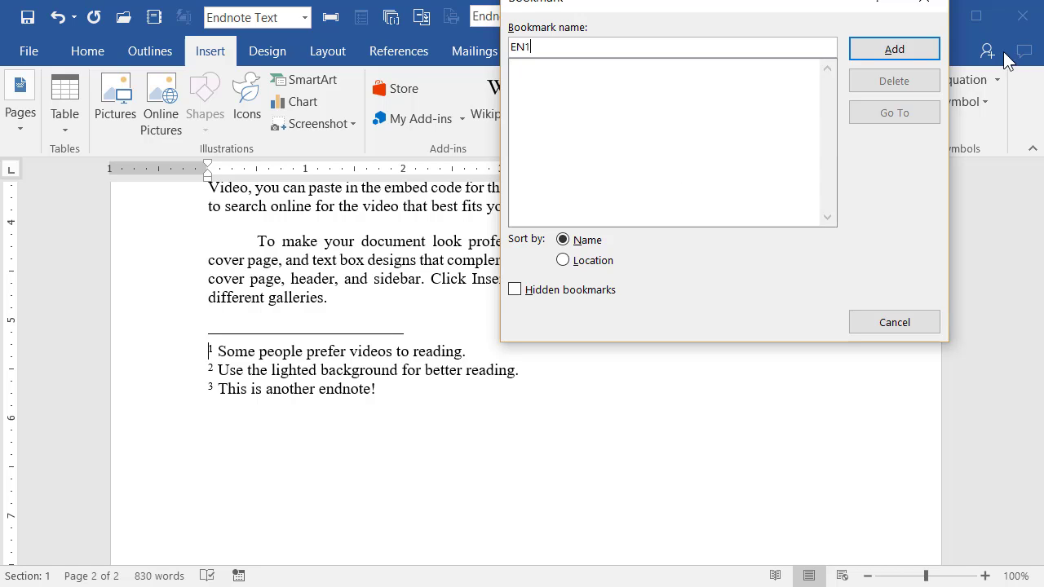
left_click(918, 54)
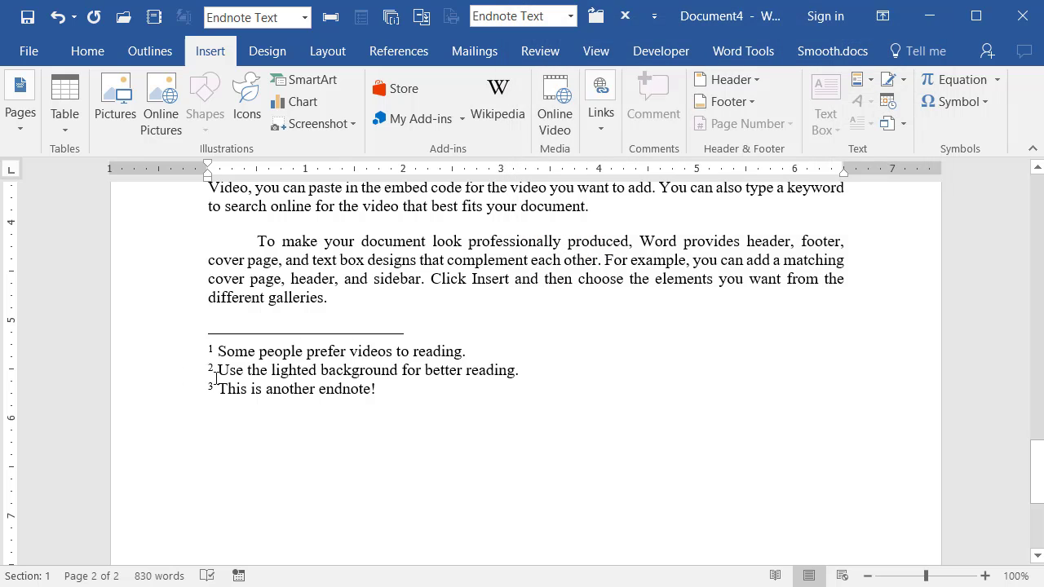
- Add a bookmark named EN2 directly before the number of the second endnote
left_click(600, 116)
left_click(644, 190)
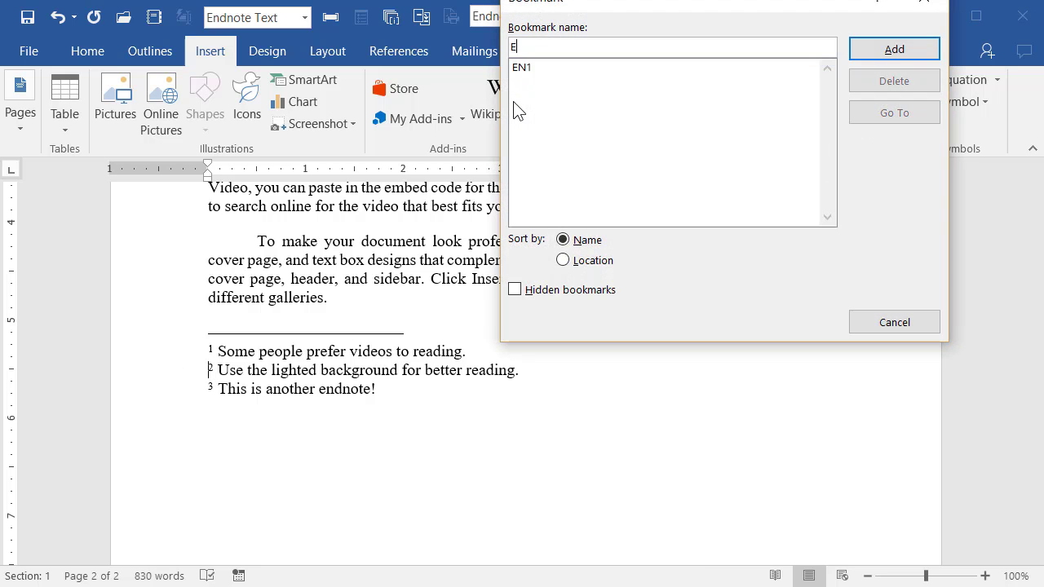
type("N2")
left_click(893, 50)
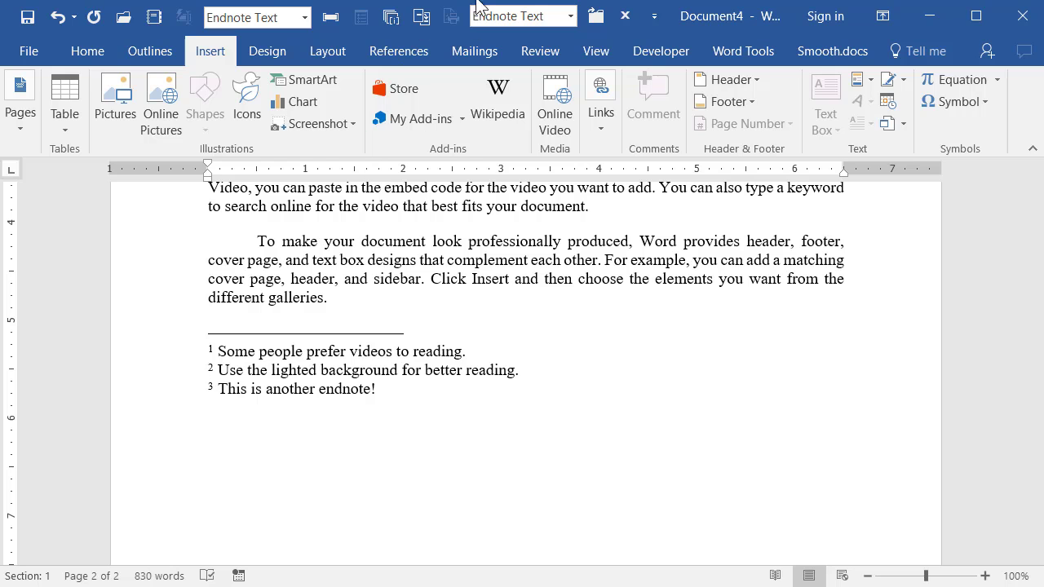
- Add a bookmark named EN3 directly before the number of the third endnote
left_click(600, 114)
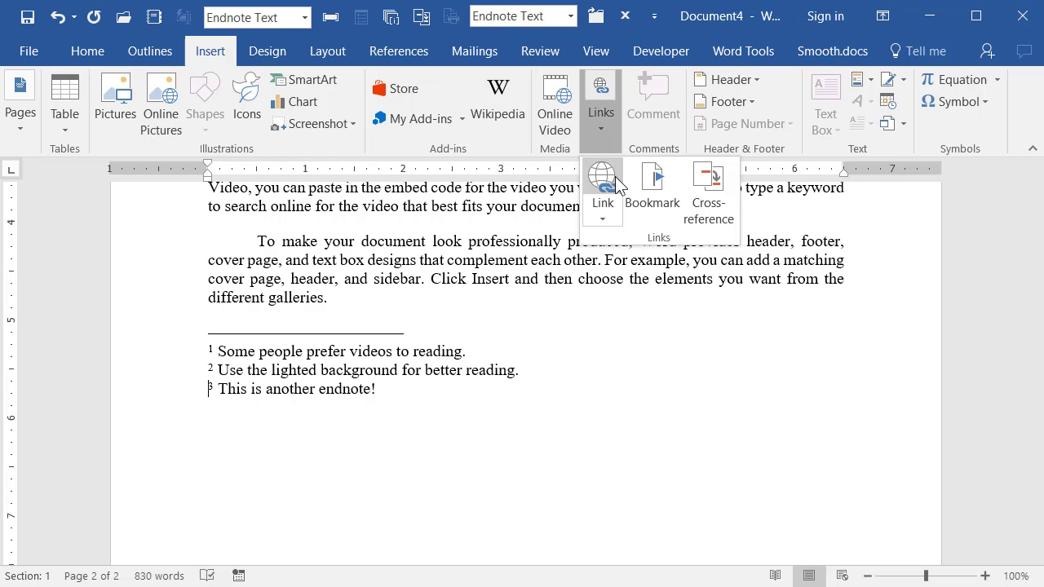
left_click(650, 189)
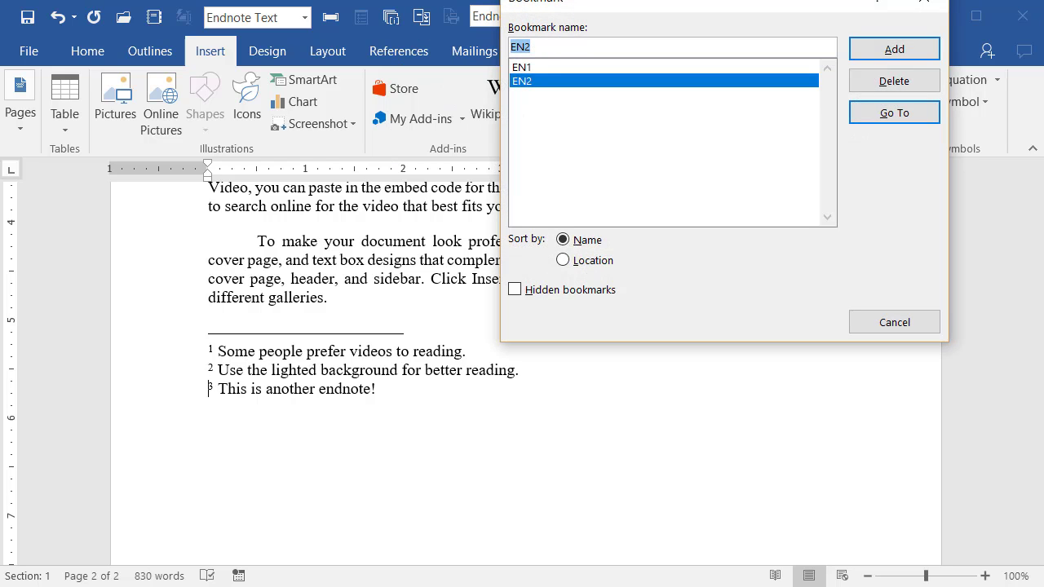
type("EN")
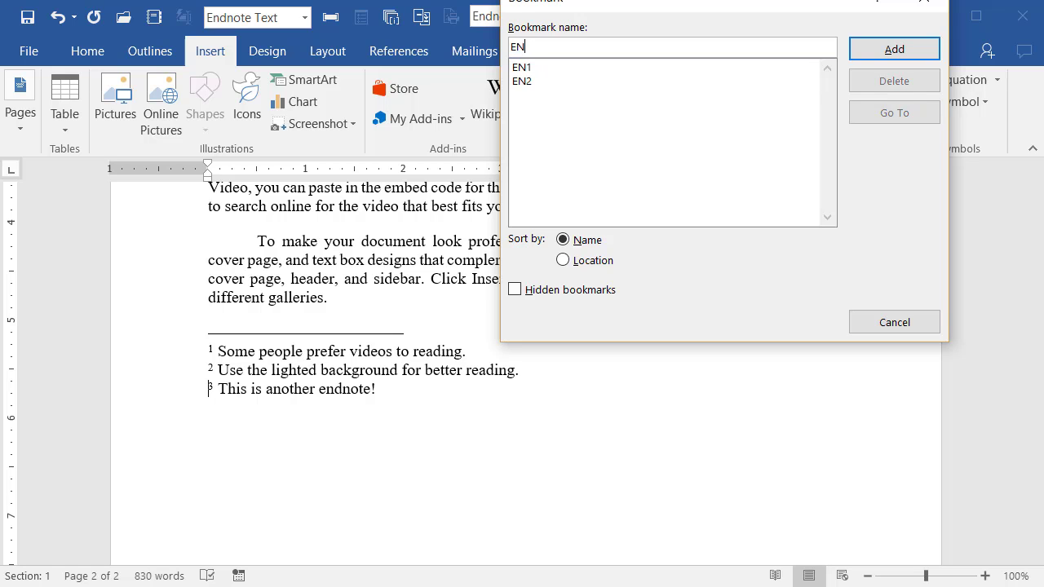
type("3")
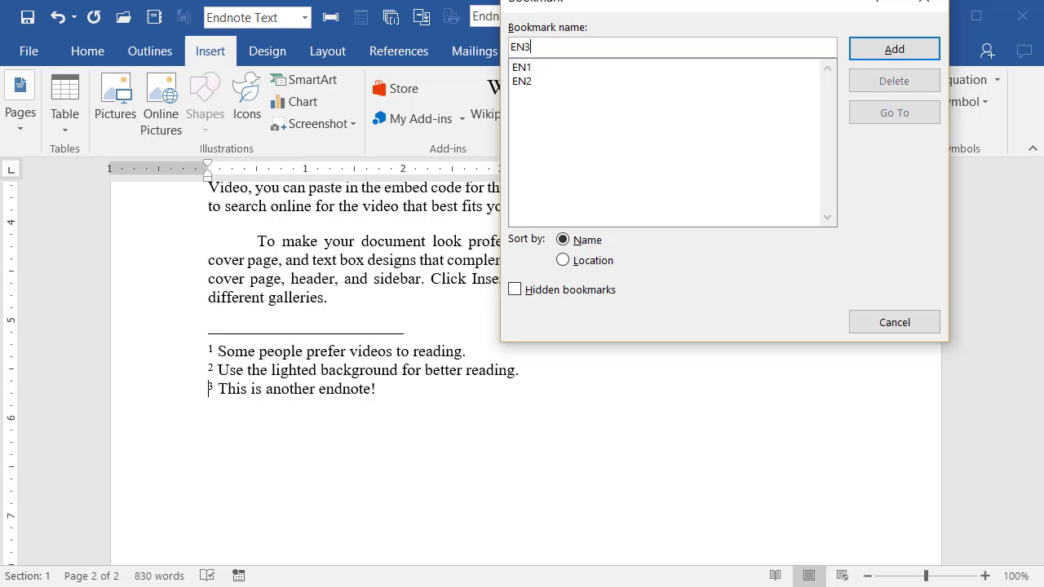
left_click(901, 52)
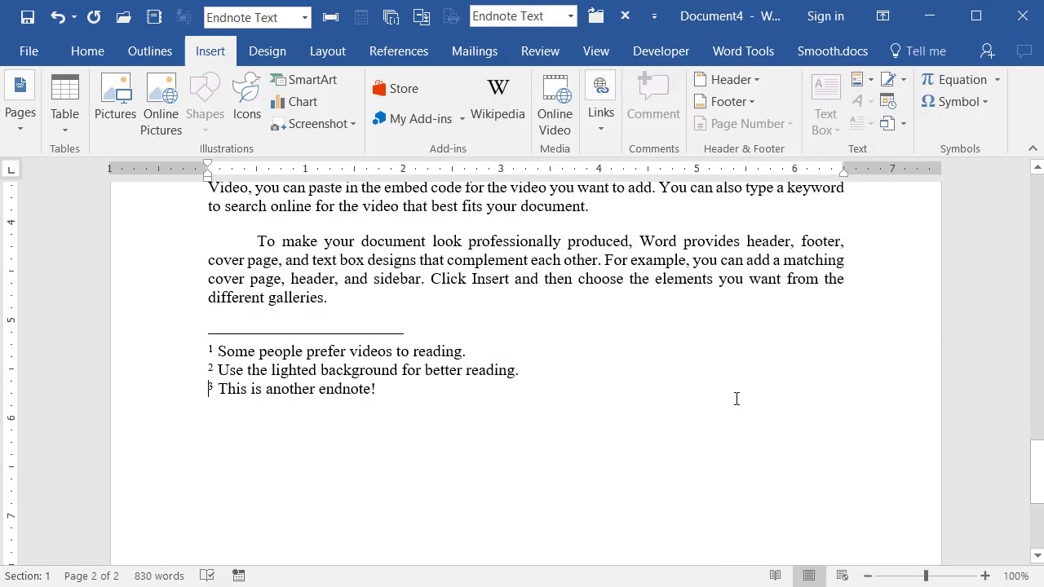
- Return to the body text and review the endnote reference marks on the first page and the available reference commands
left_click(249, 298)
scroll(278, 295, "up", 5)
scroll(282, 295, "up", 10)
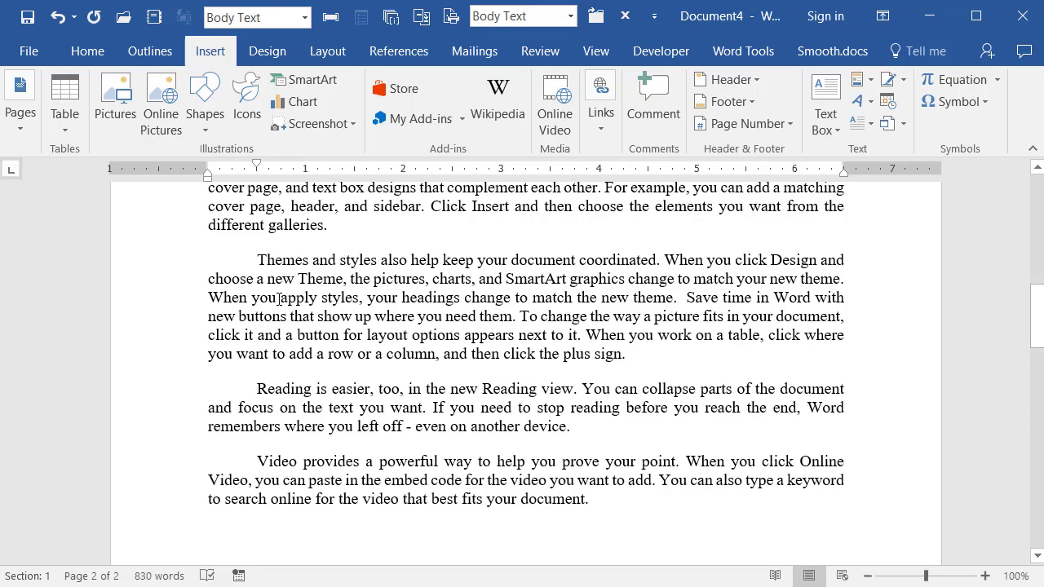
scroll(276, 302, "up", 8)
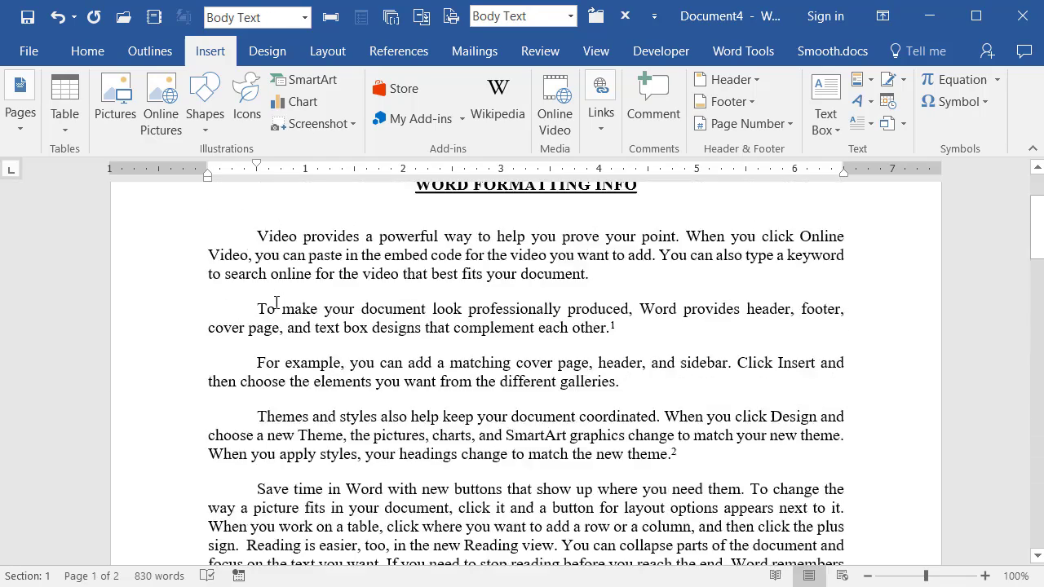
scroll(601, 372, "down", 3)
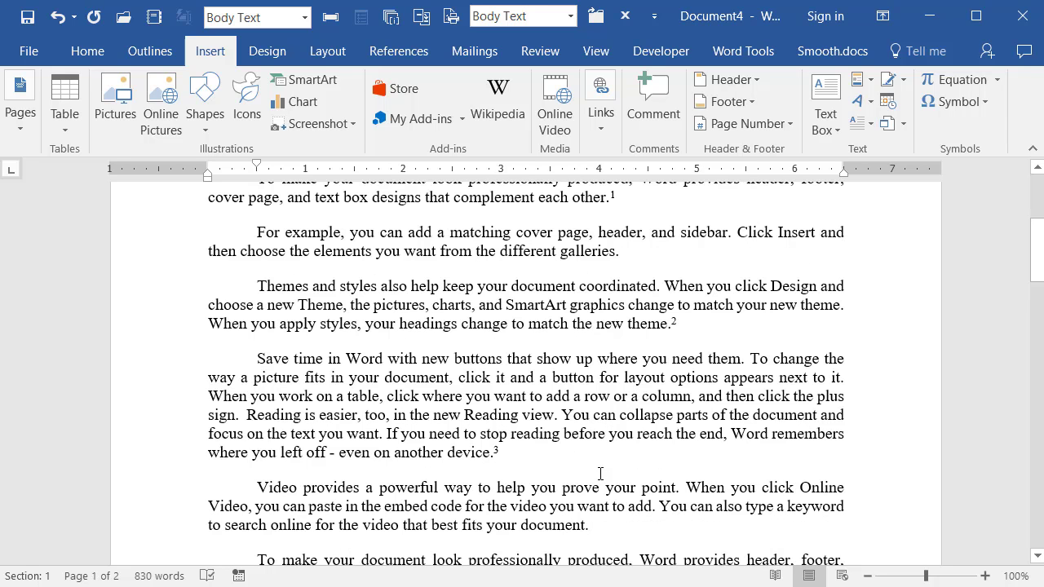
scroll(599, 473, "down", 3)
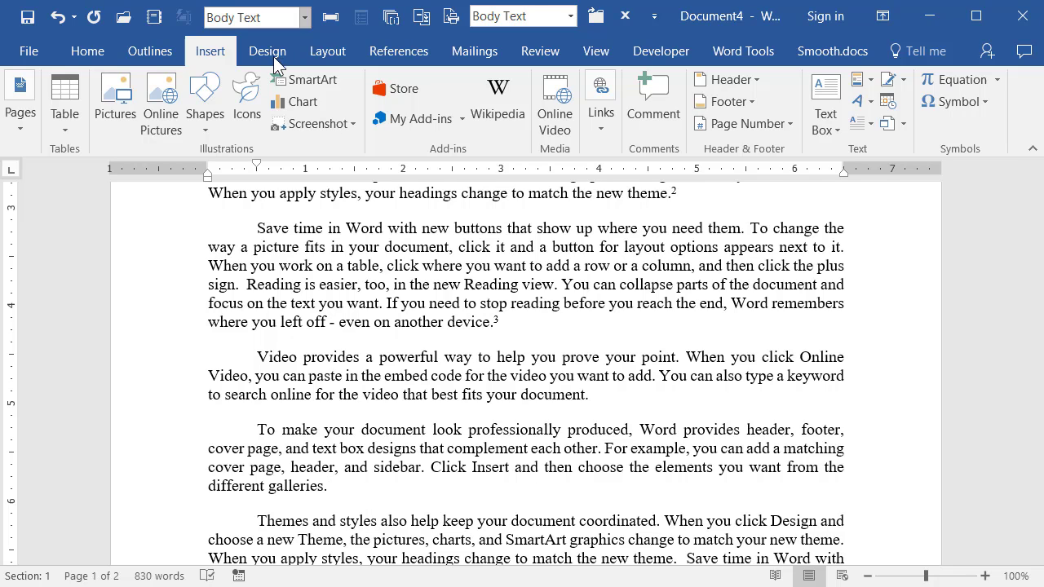
left_click(408, 55)
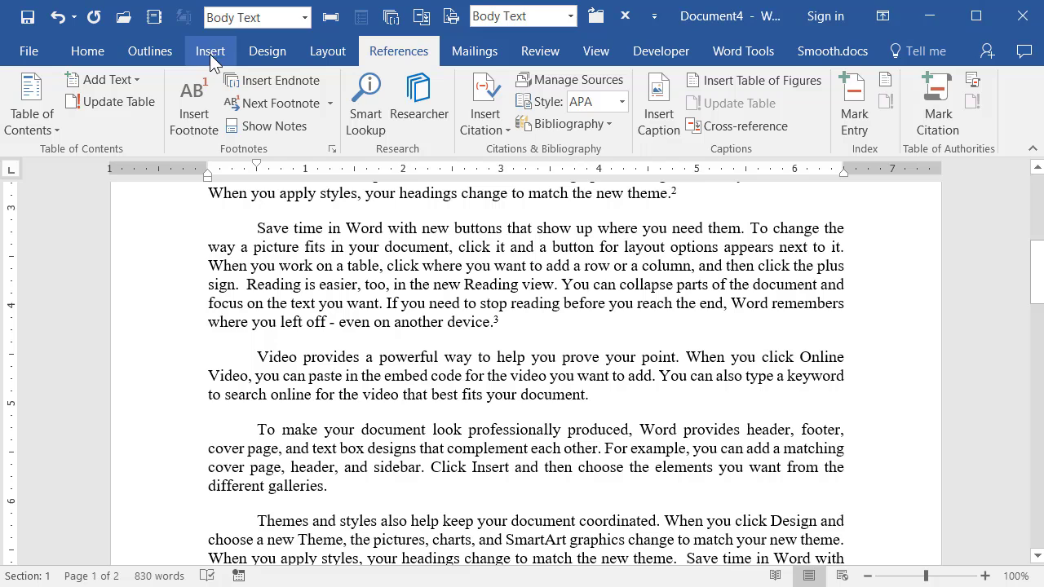
scroll(600, 104, "up", 3)
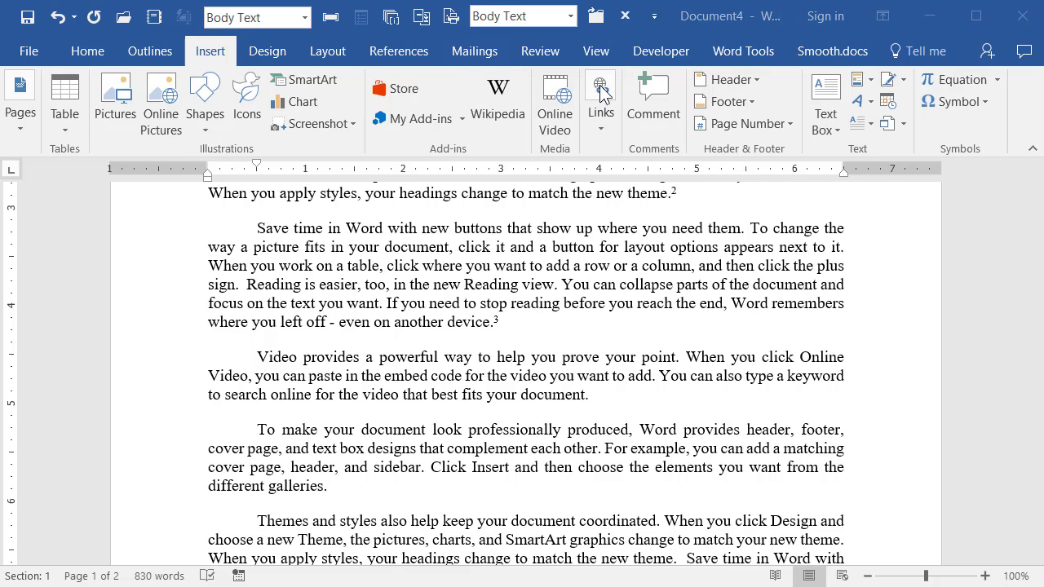
- Start a hyperlink after "different galleries." that targets the bookmark EN2 in this document, with 2 as its display text
left_click(599, 129)
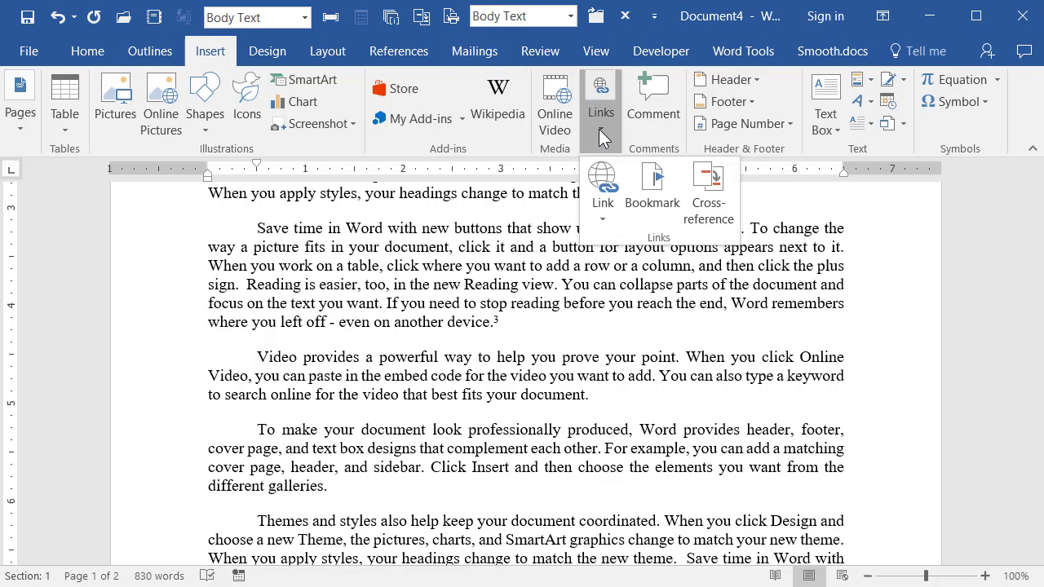
left_click(599, 181)
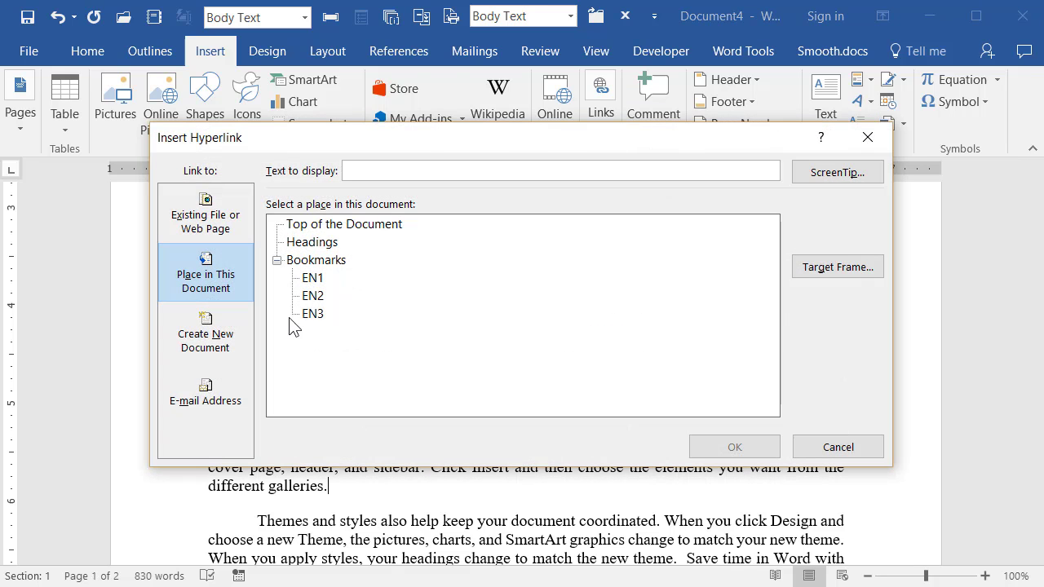
left_click(189, 209)
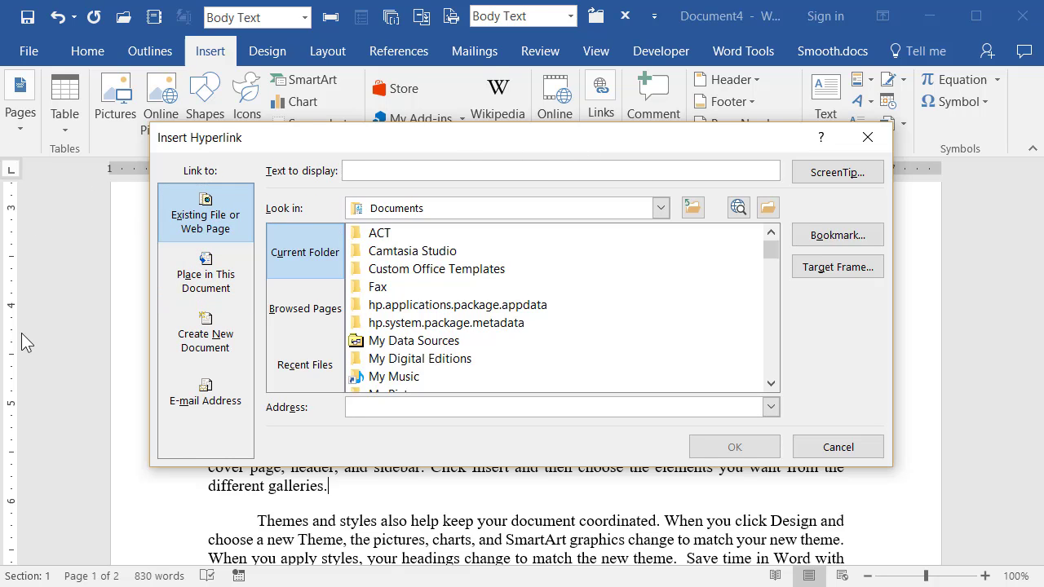
left_click(206, 261)
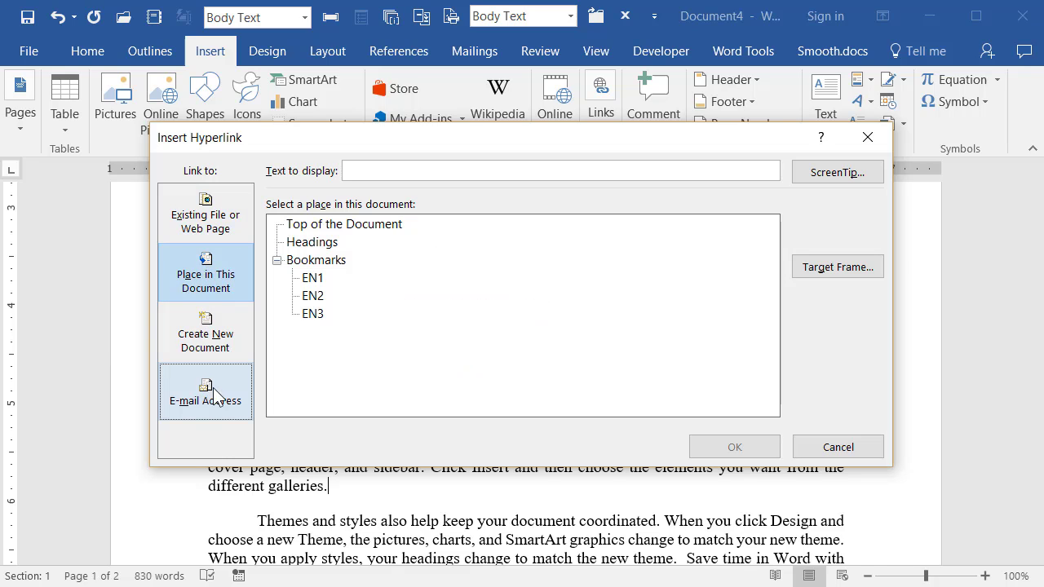
left_click(311, 297)
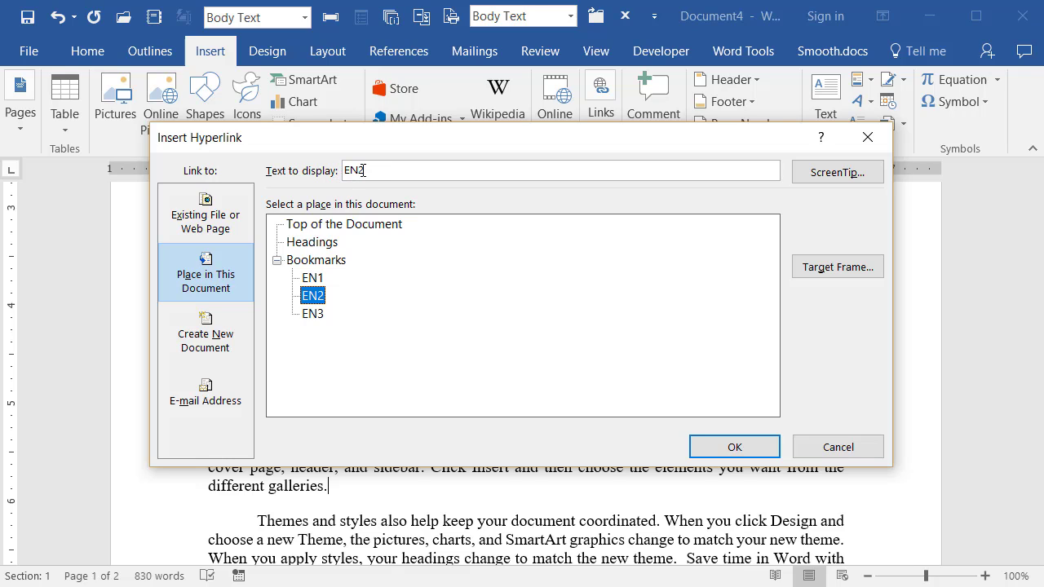
left_click_drag(363, 169, 320, 163)
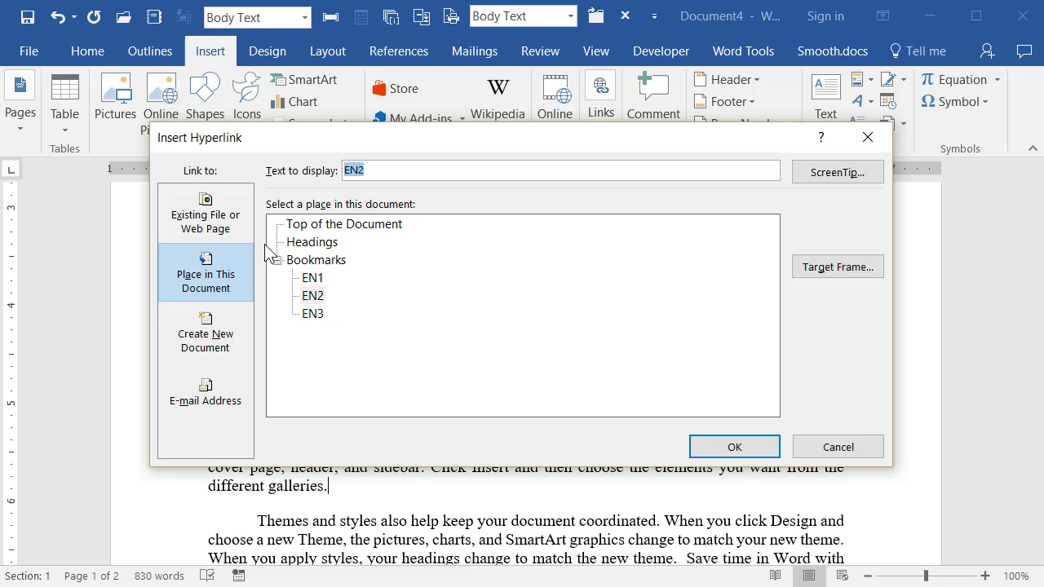
type("2")
- Give the hyperlink the ScreenTip "This is what my endnote says" and insert it
left_click(834, 178)
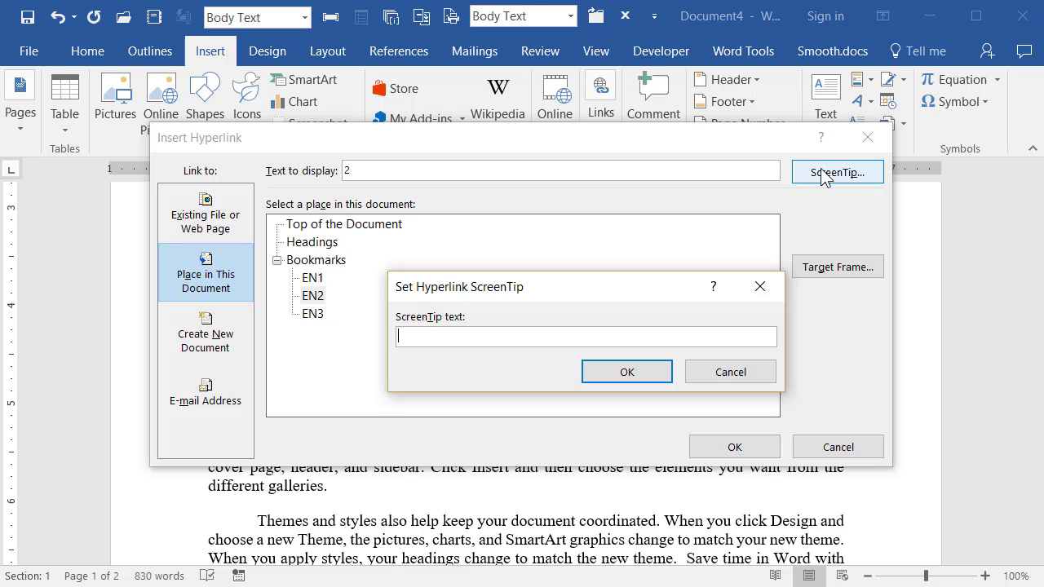
type("This is what my endnote says")
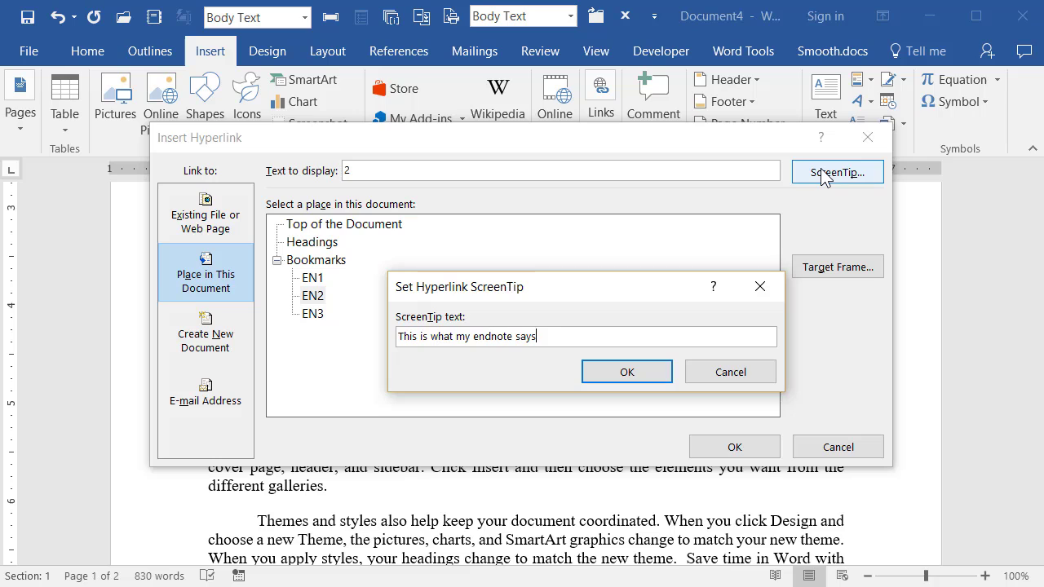
left_click(625, 375)
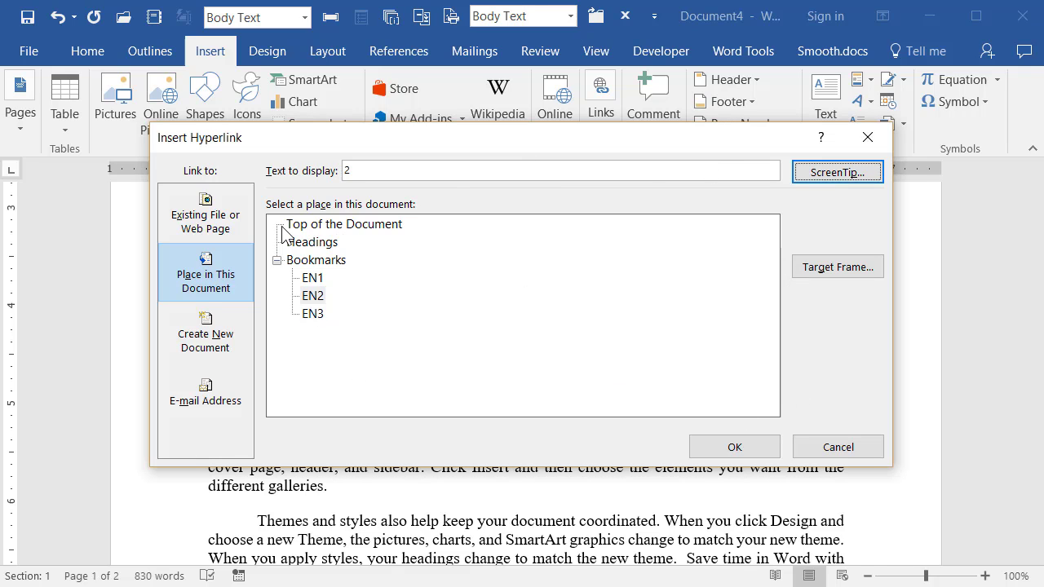
left_click(737, 449)
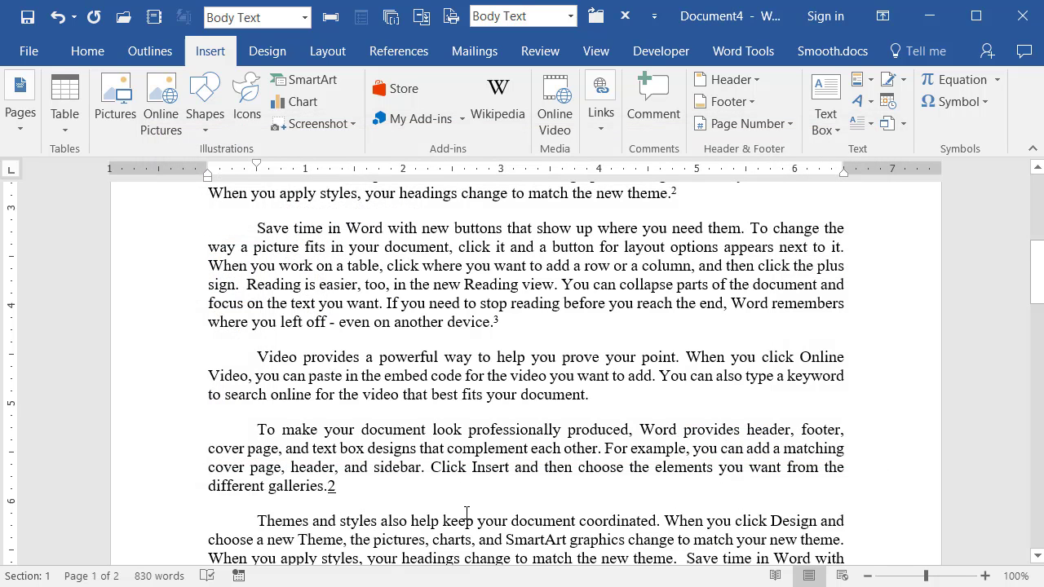
- Remove the underline from the linked 2 after "different galleries." and format it as superscript
scroll(469, 511, "down", 2)
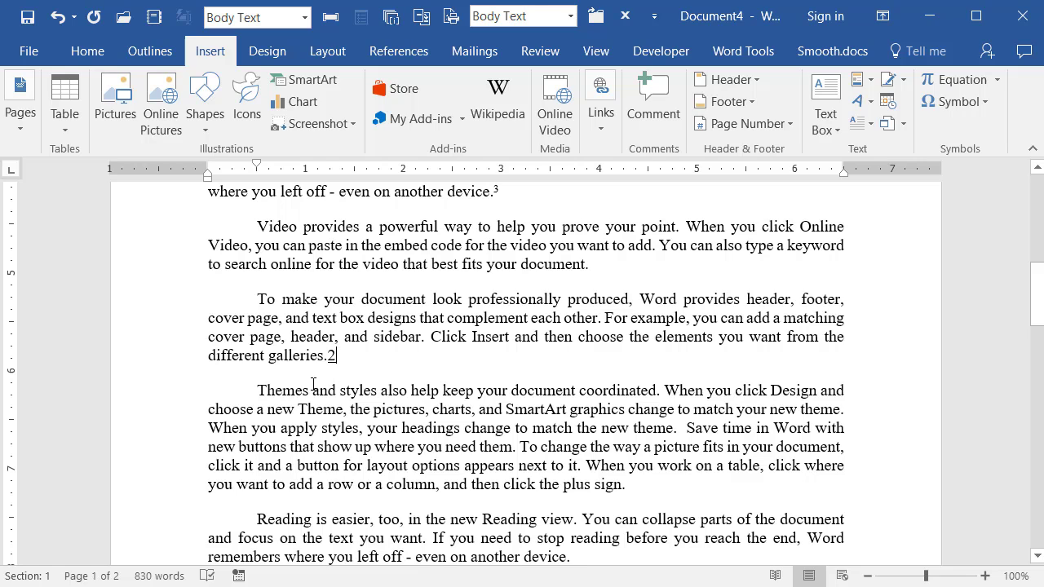
mouse_move(332, 357)
key("ctrl+shift+F9")
key("shift+Left")
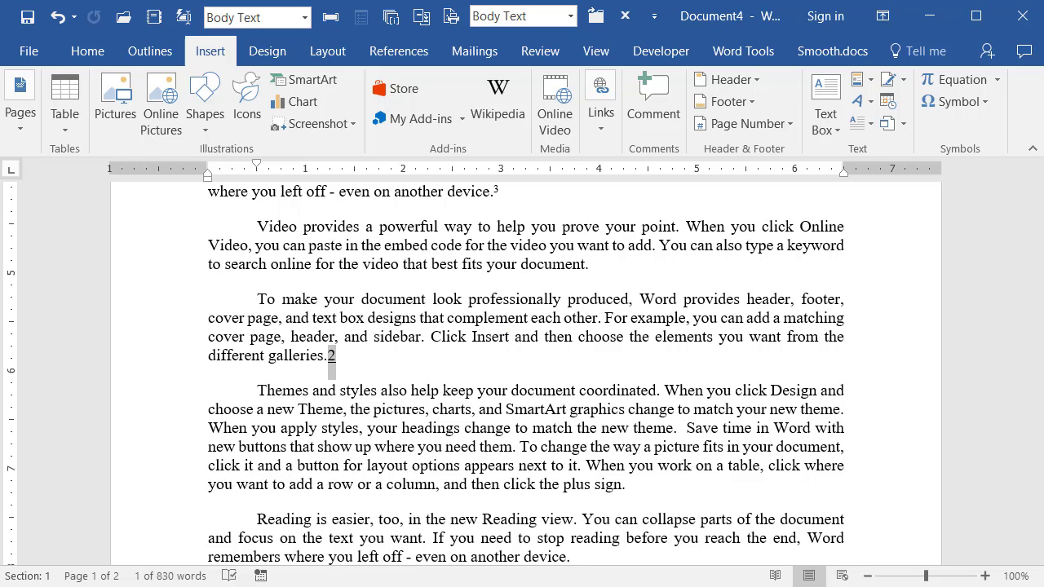
key("ctrl+c")
left_click(89, 50)
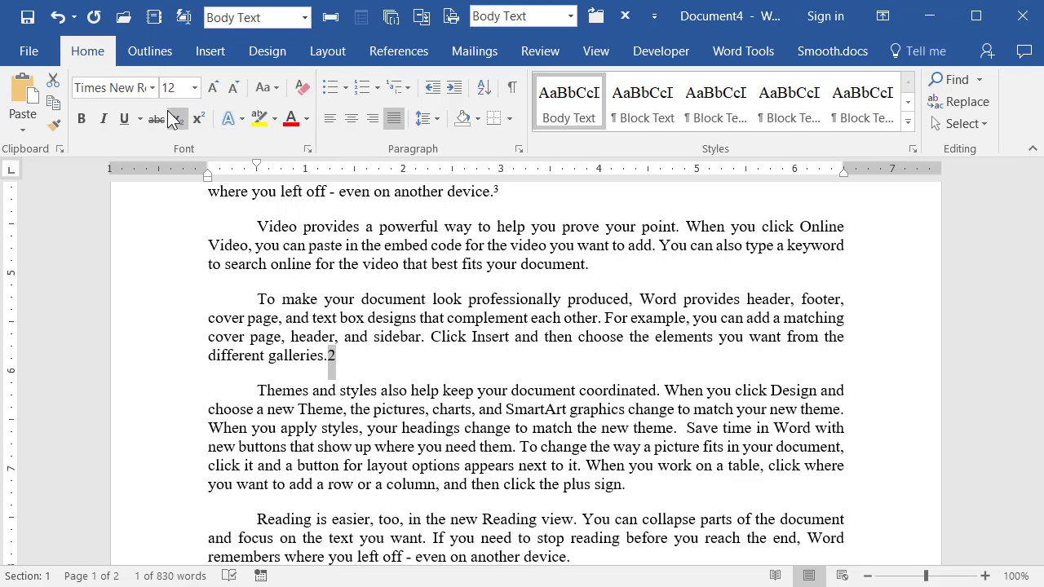
left_click(198, 120)
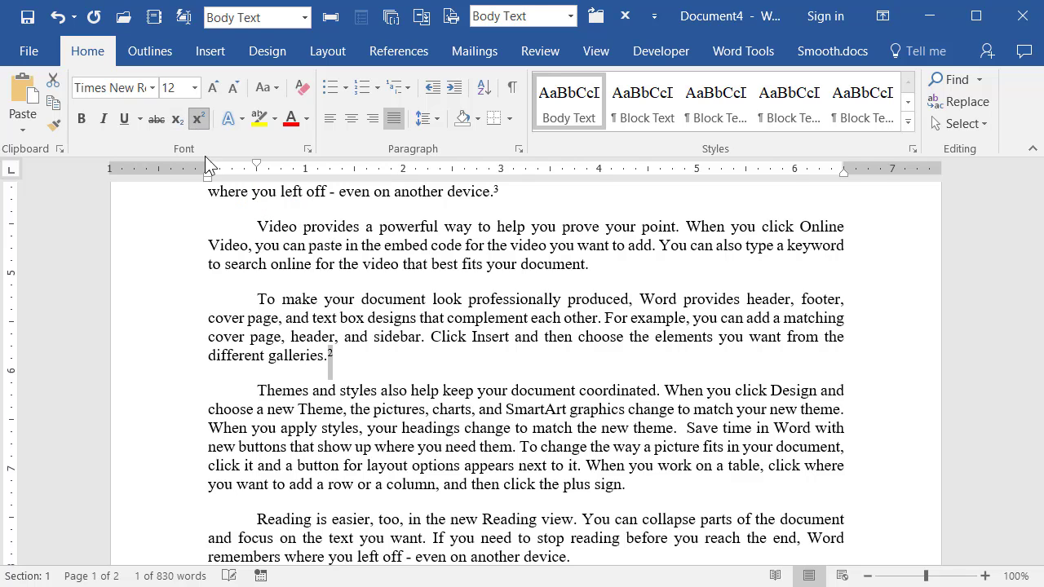
left_click(285, 266)
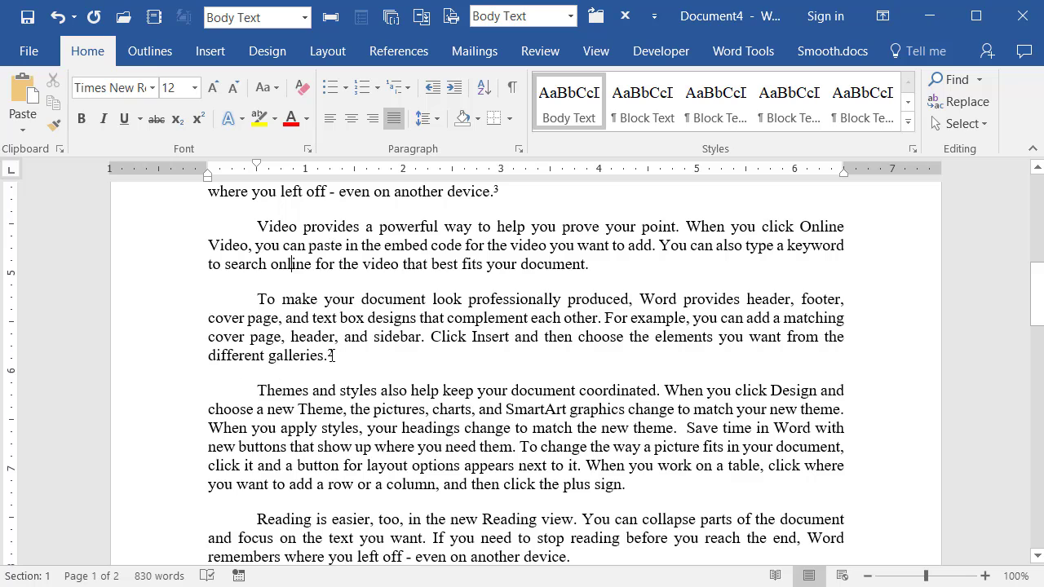
- Follow the superscript 2 link to its endnote, and return to the start of the document
mouse_move(329, 355)
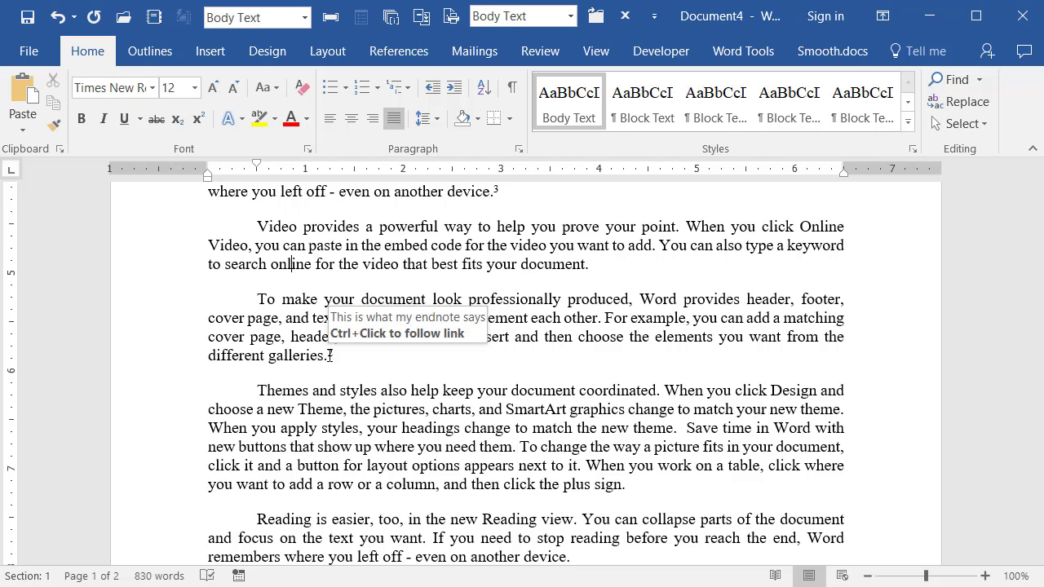
left_click(330, 357, "ctrl")
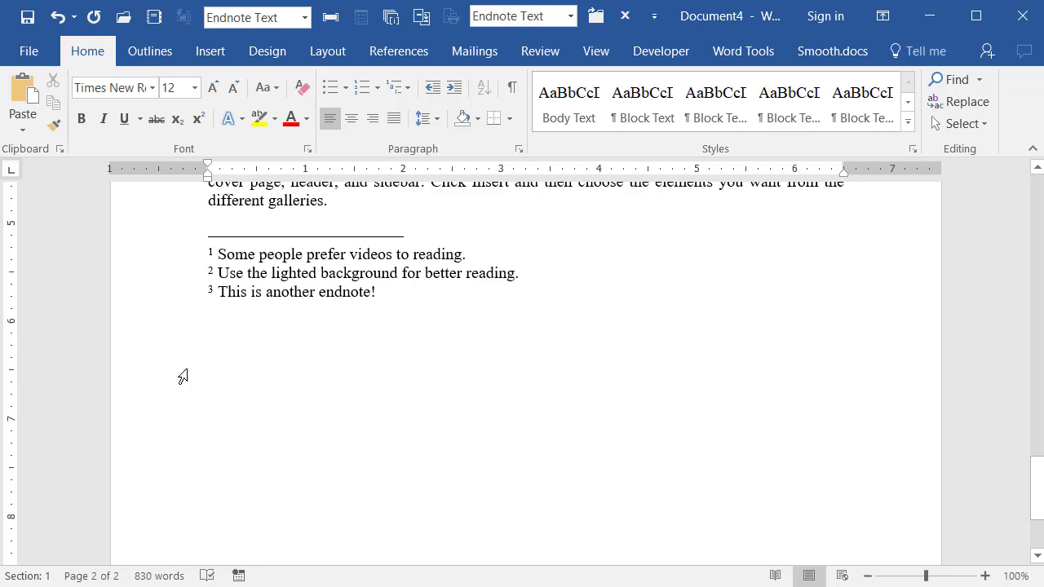
scroll(220, 402, "up", 10)
scroll(246, 408, "up", 8)
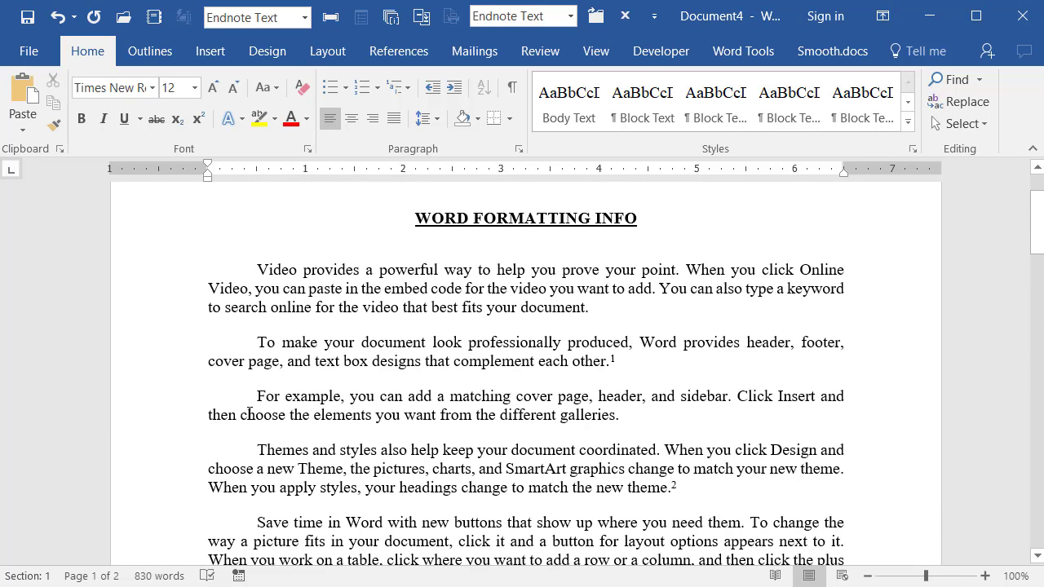
- Insert an endnote at the end of the first body paragraph with the text "This is now my first endnote."
left_click(592, 309)
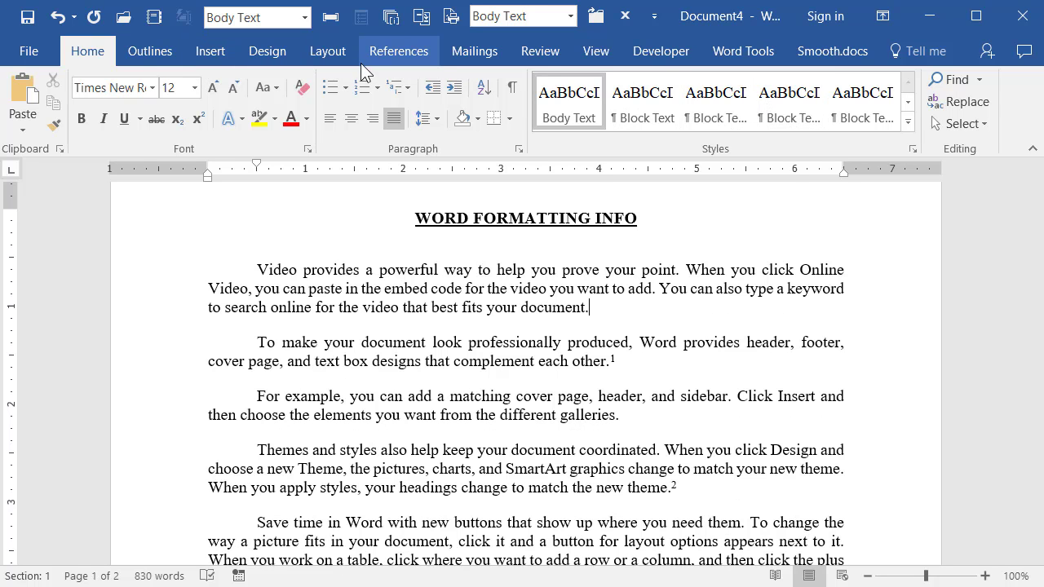
left_click(423, 54)
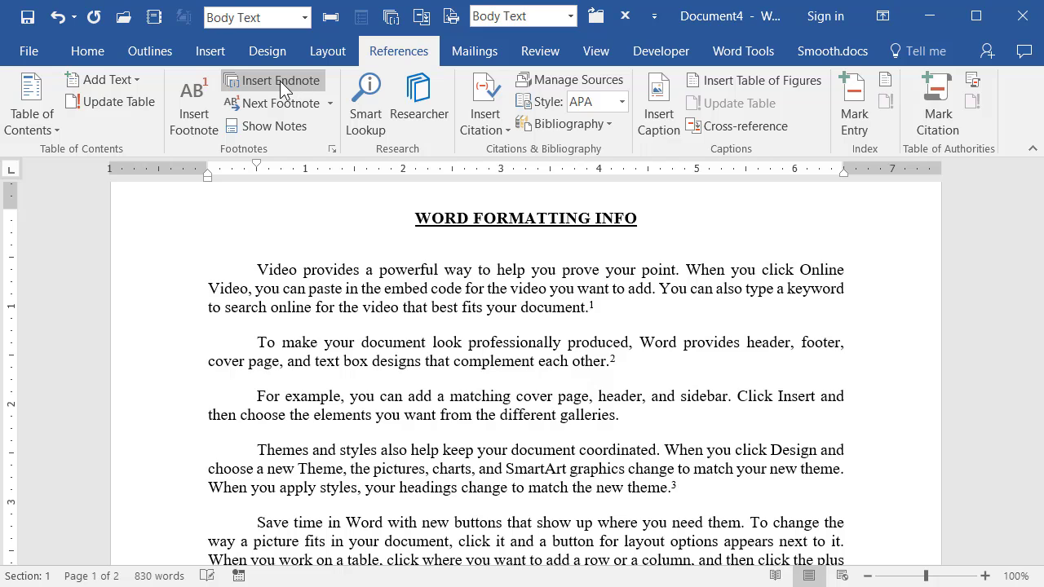
left_click(280, 80)
type("This")
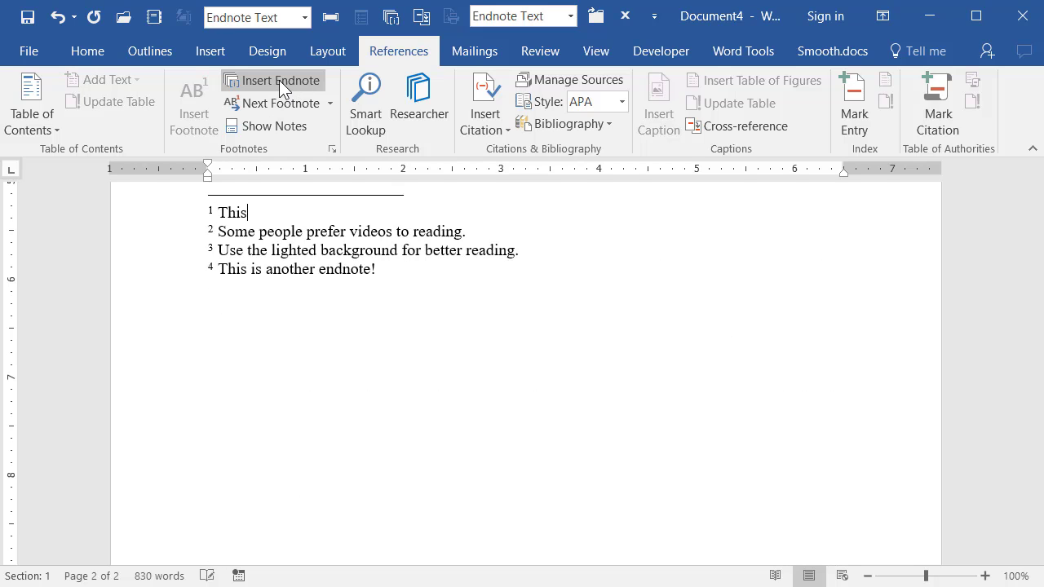
type(" is now my first")
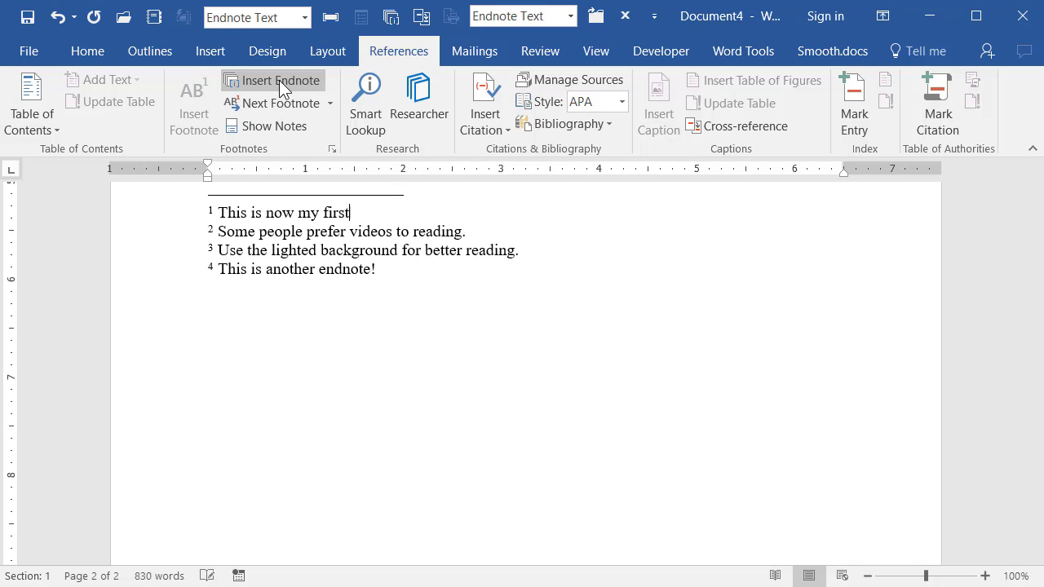
type(" endnote.")
- Compare the renumbered endnote references with the linked number after "different galleries.", follow that link to the endnotes, and return to it
key("shift+F5")
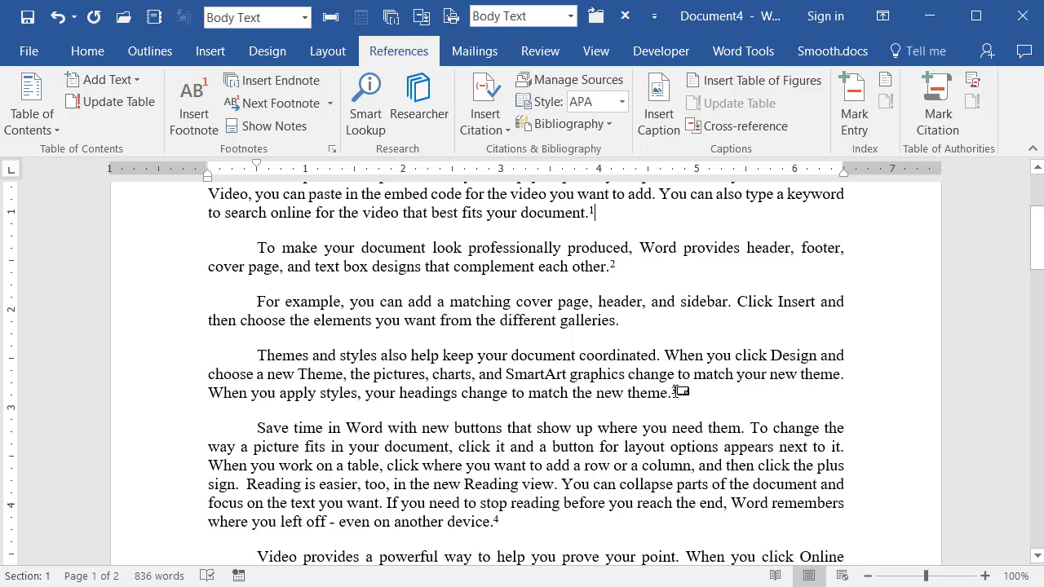
mouse_move(676, 392)
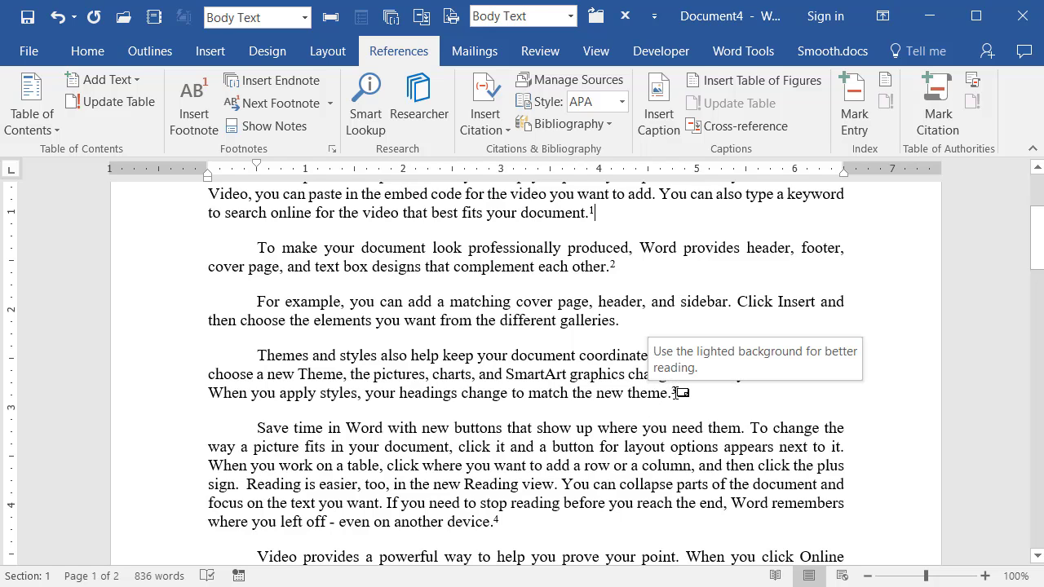
scroll(463, 495, "down", 3)
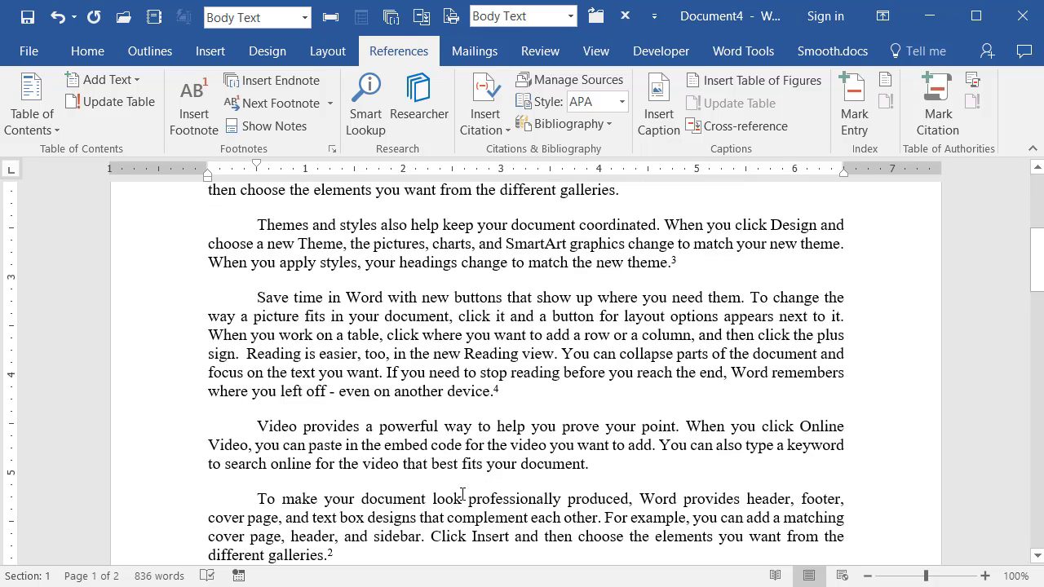
scroll(462, 494, "down", 3)
mouse_move(330, 424)
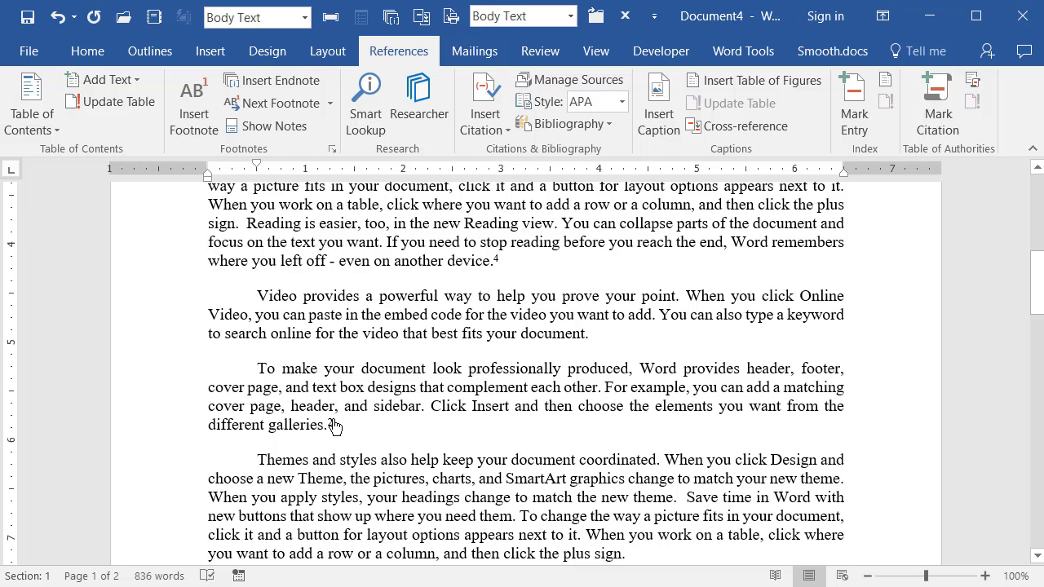
left_click(334, 425)
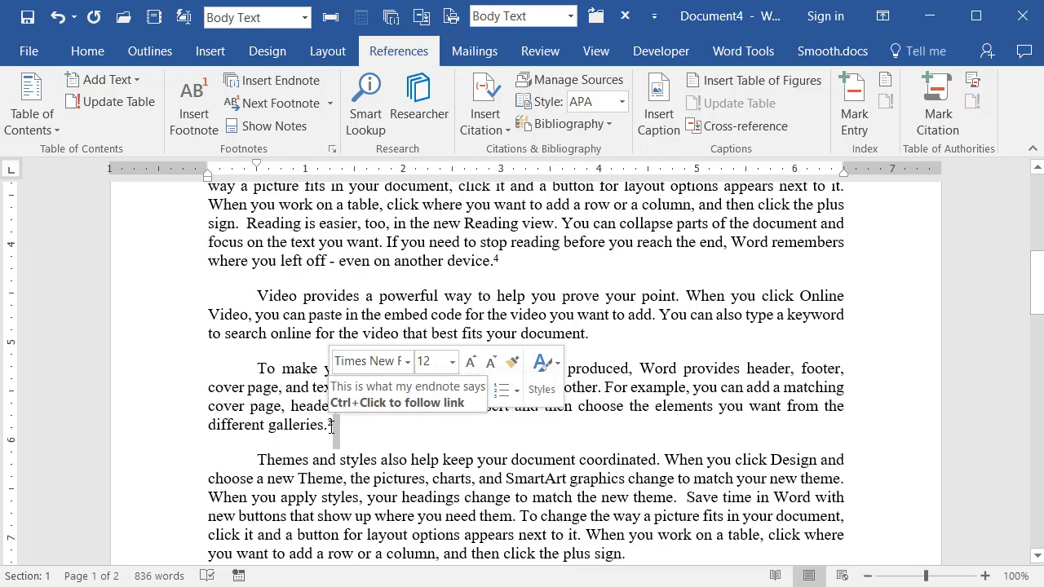
left_click(331, 425)
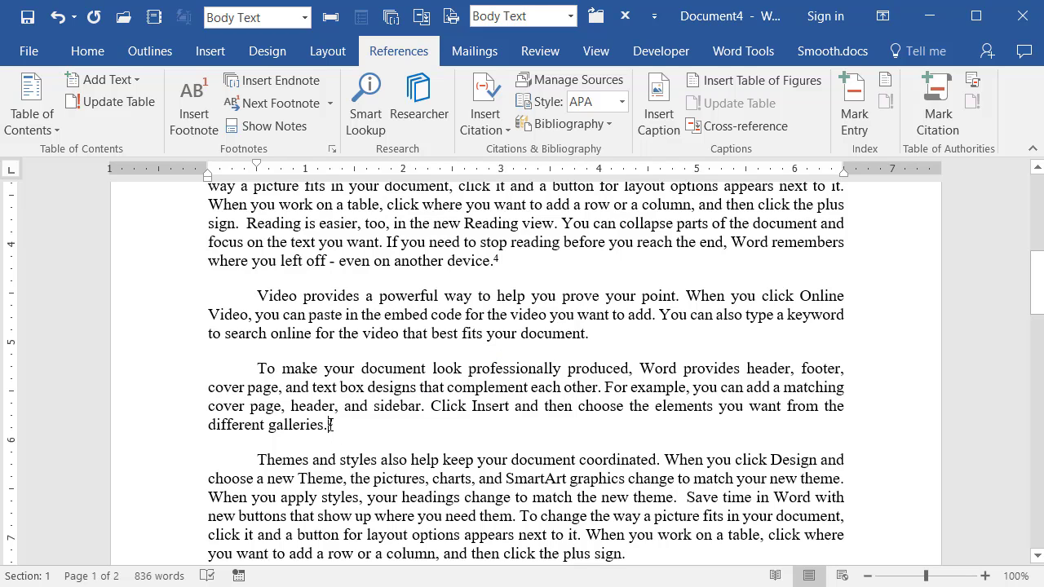
double_click(331, 425)
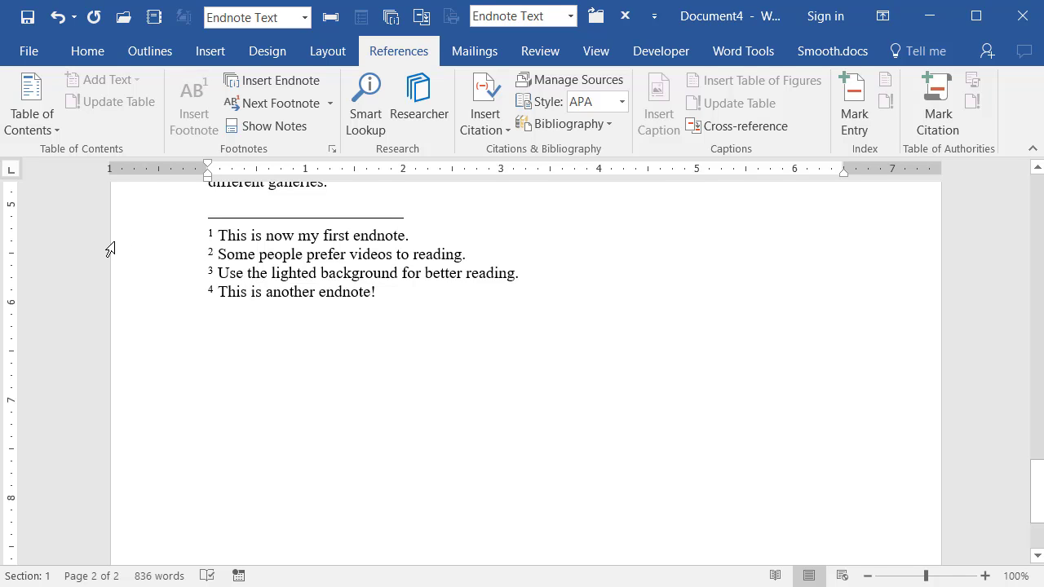
double_click(210, 254)
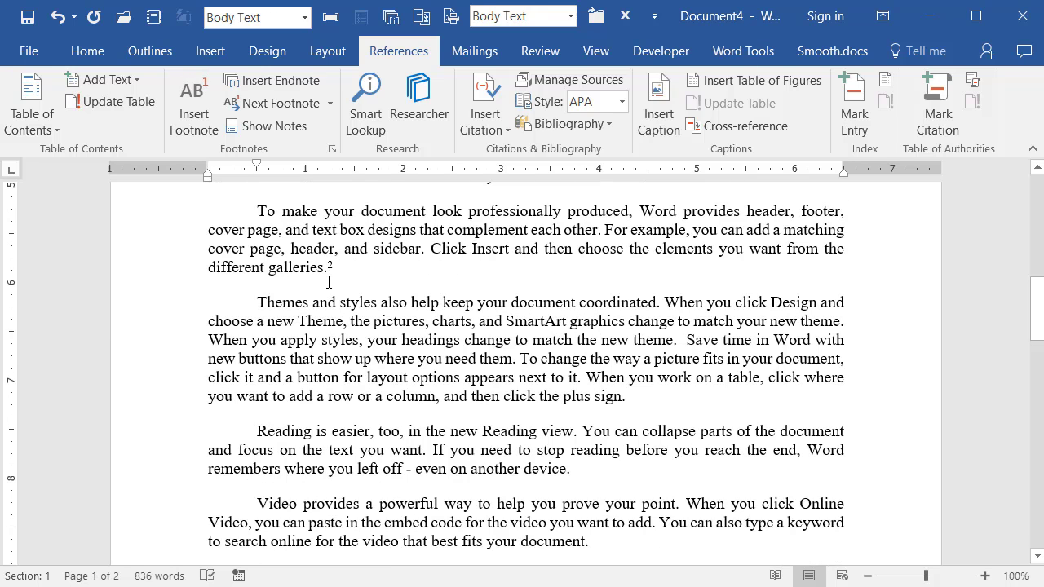
- Edit the hyperlink after "different galleries." so that its display text is 3
mouse_move(331, 267)
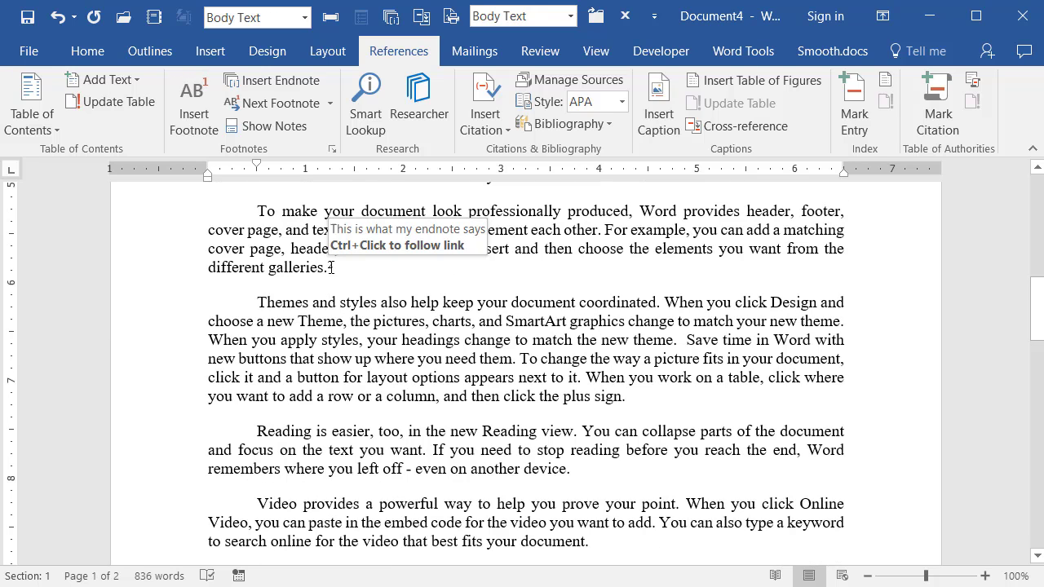
right_click(331, 268)
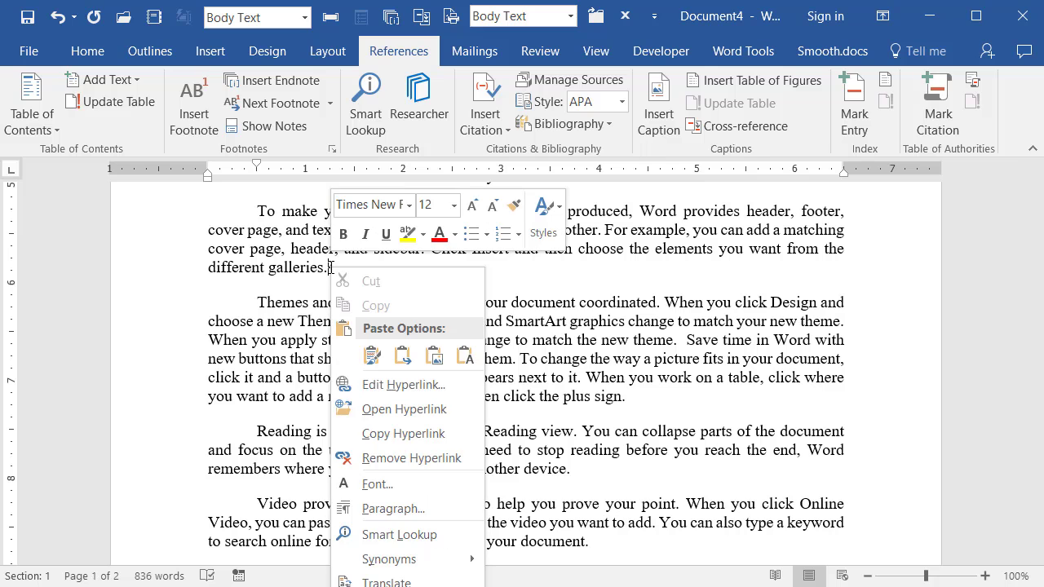
left_click(374, 385)
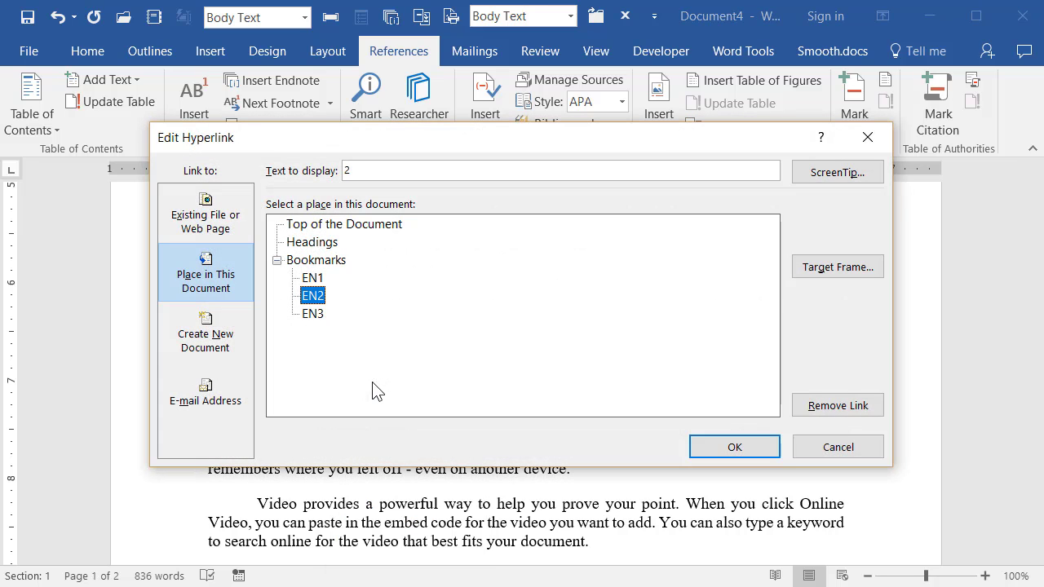
left_click_drag(358, 176, 332, 174)
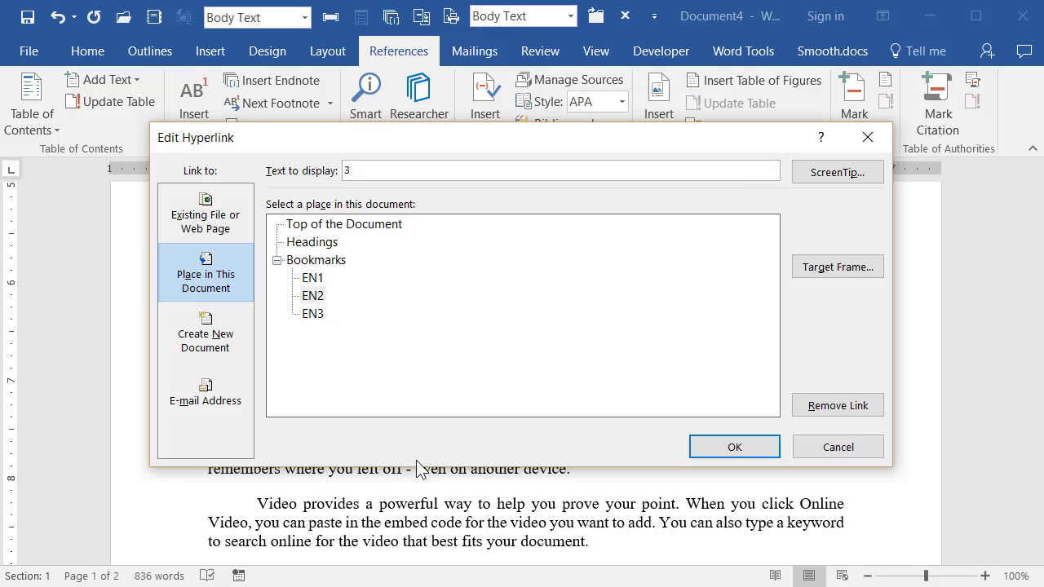
left_click(734, 447)
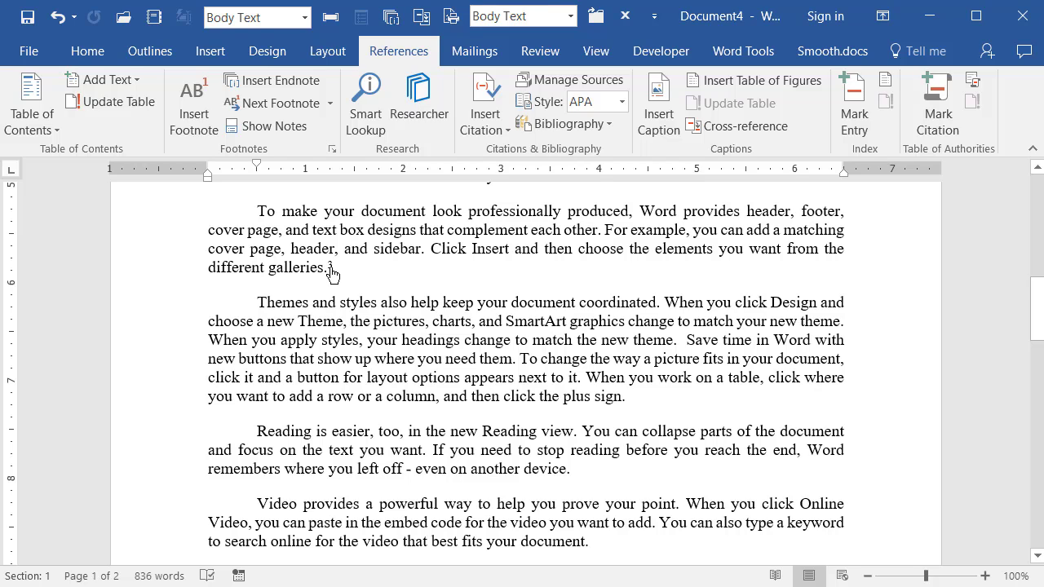
- Follow the superscript 3 link after "different galleries." to the endnotes, and return to endnote reference 2 in the second body paragraph
left_click_drag(327, 267, 333, 275)
double_click(332, 273)
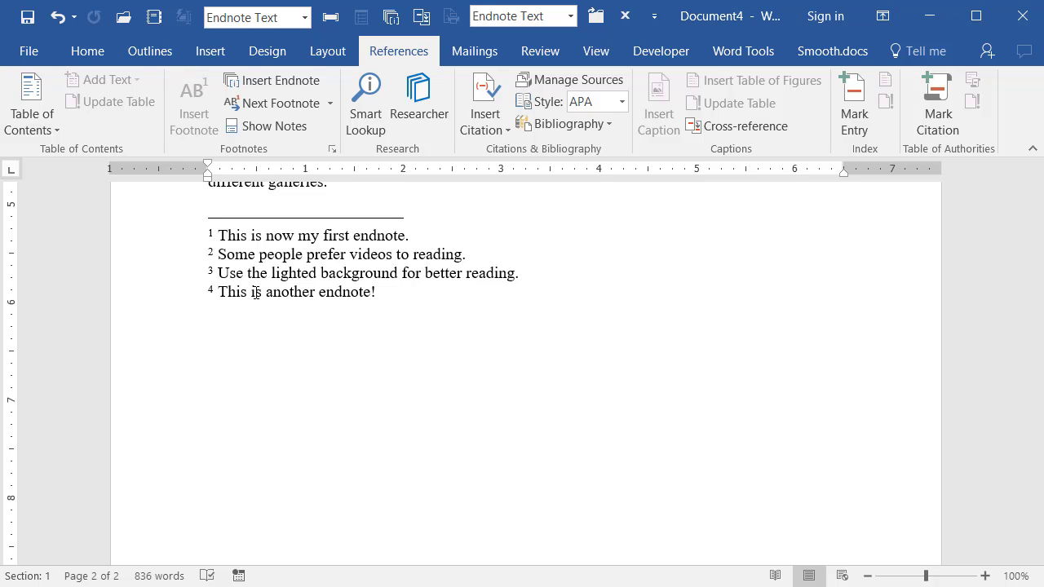
scroll(391, 265, "up", 8)
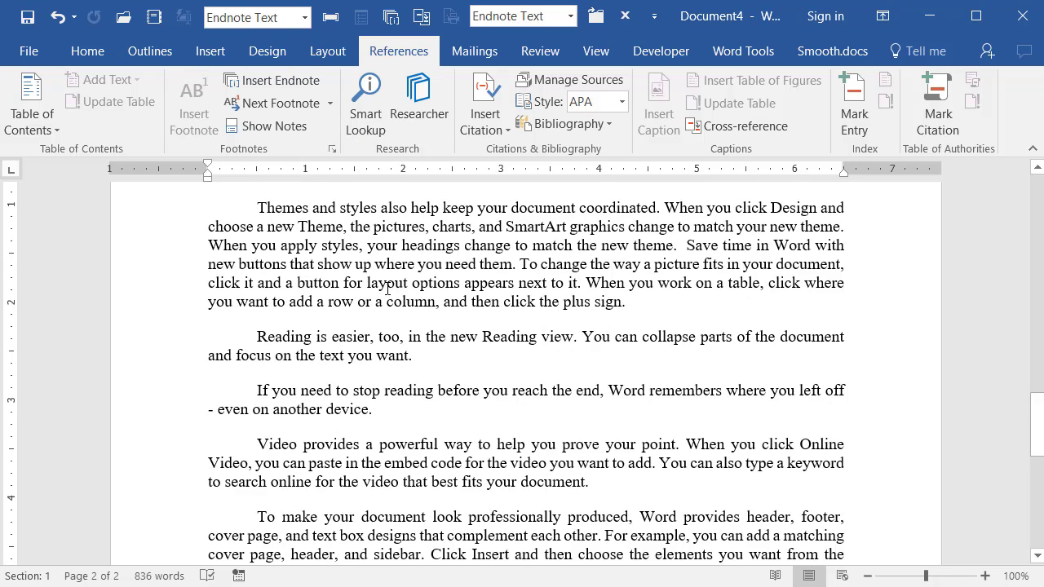
scroll(387, 291, "up", 3)
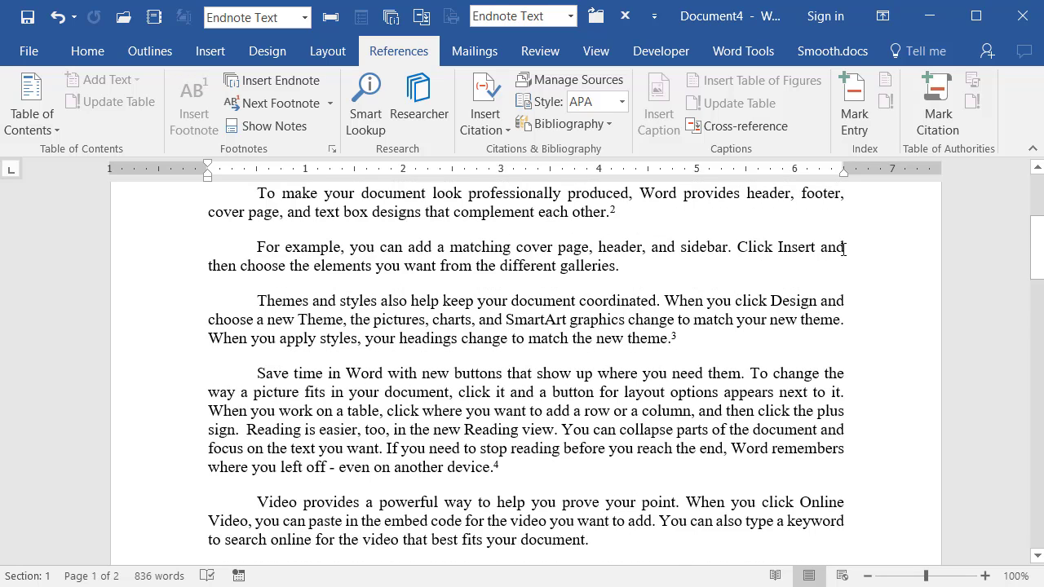
left_click(610, 233)
mouse_move(610, 233)
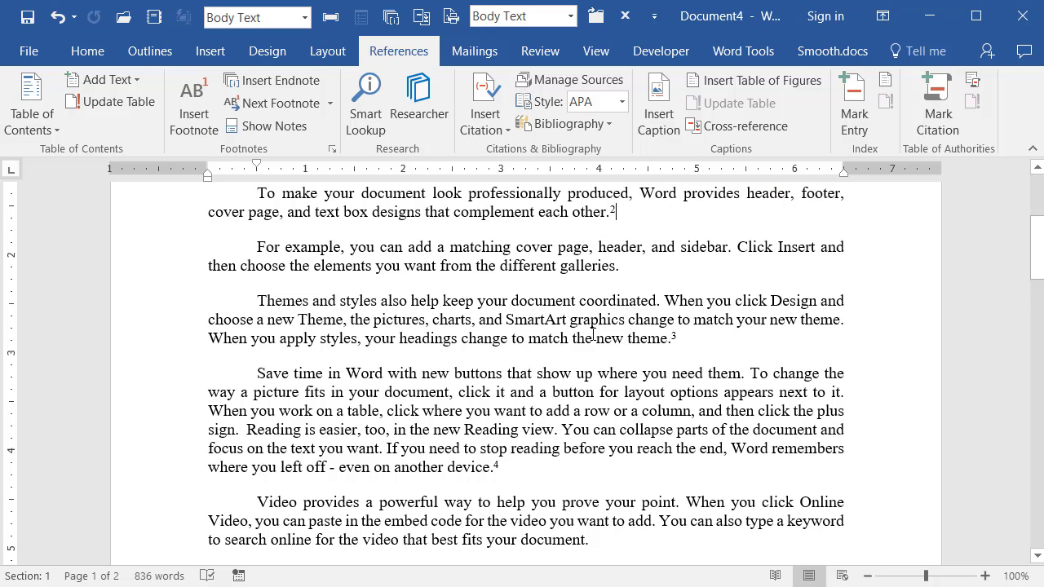
- Remove the hyperlinked superscript 3 after "different galleries."
scroll(571, 347, "down", 3)
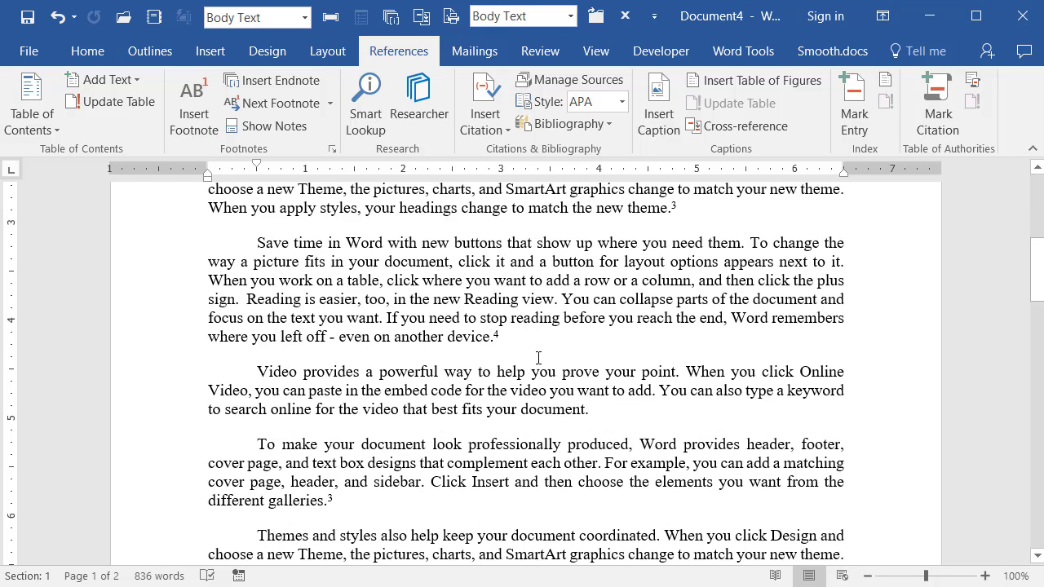
scroll(537, 360, "down", 3)
key("ctrl+z")
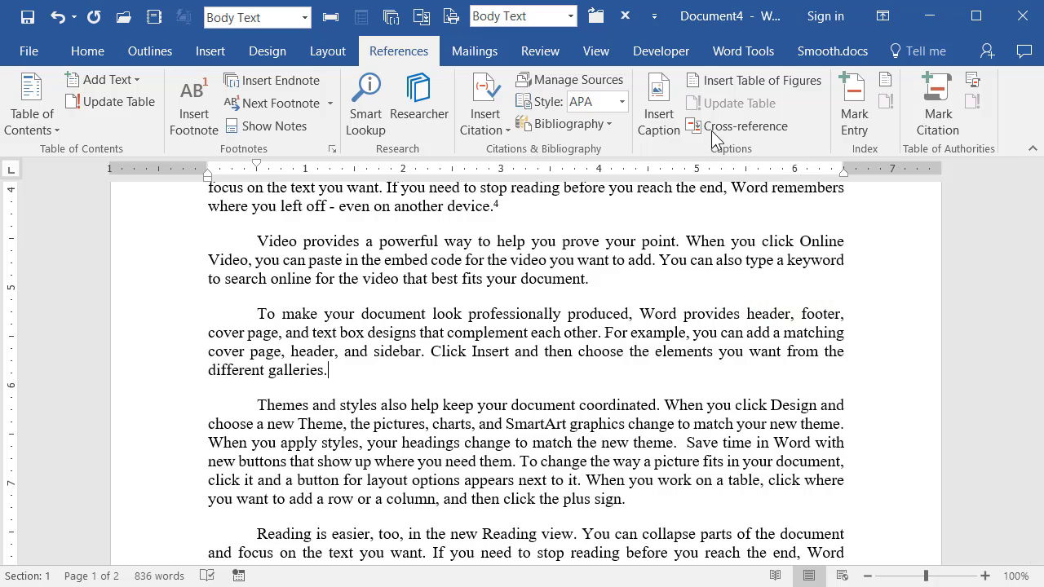
- Insert a hyperlinked cross-reference to the endnote "Some people prefer videos to reading." as a formatted endnote number after "different galleries."
left_click(747, 126)
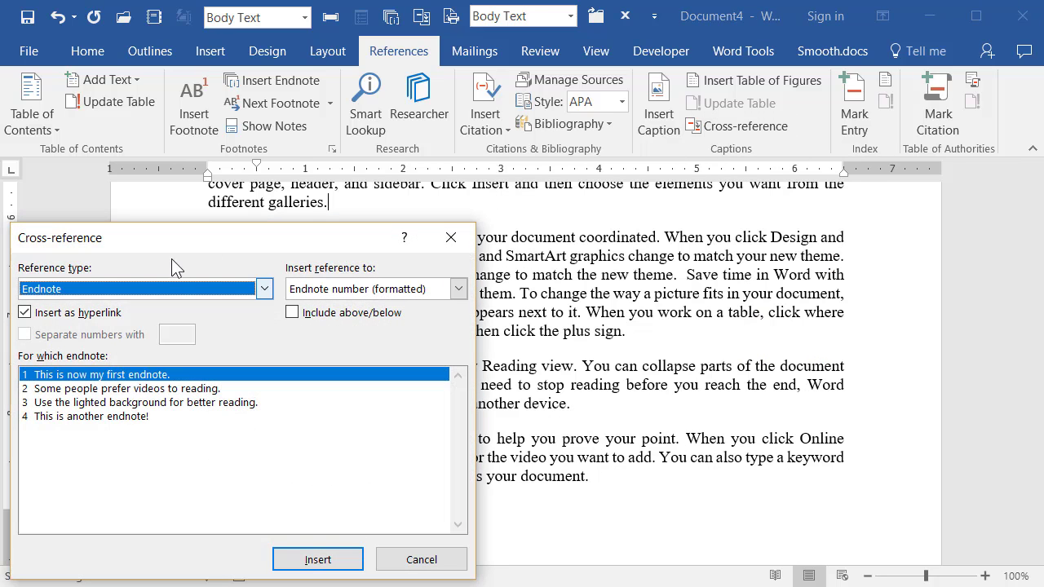
left_click_drag(163, 242, 889, 57)
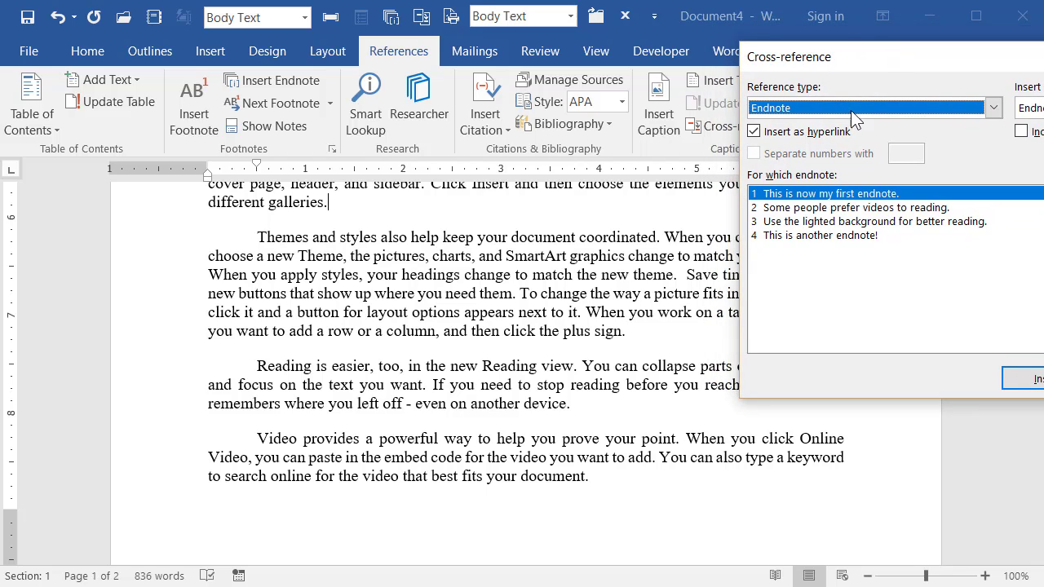
left_click(778, 107)
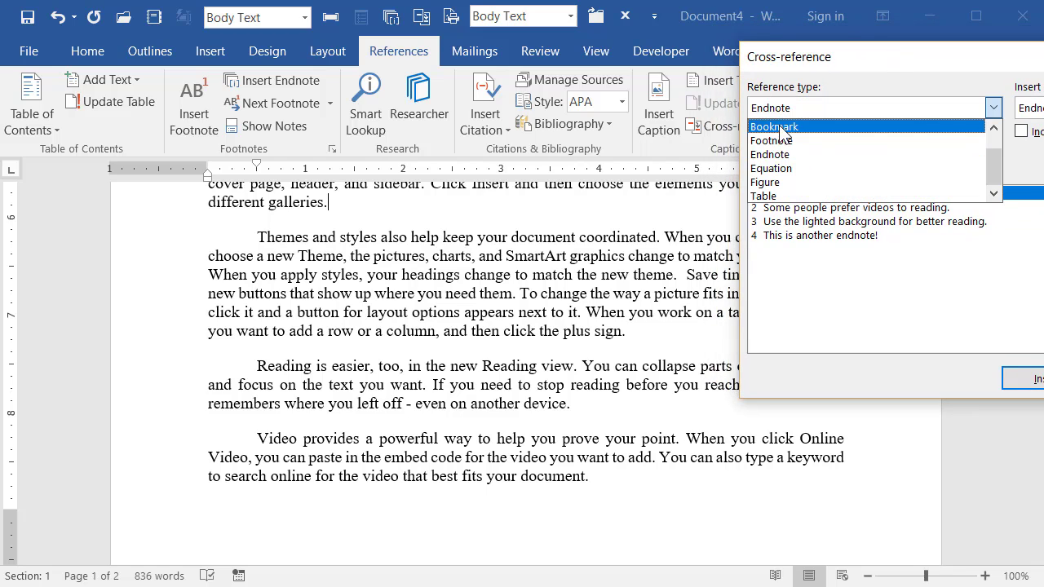
left_click(773, 126)
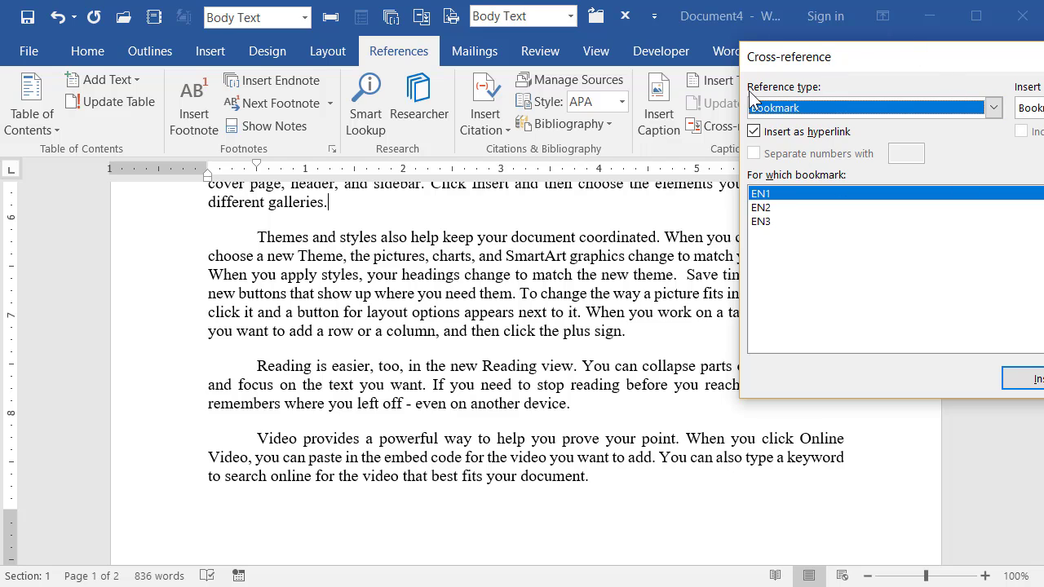
left_click(781, 109)
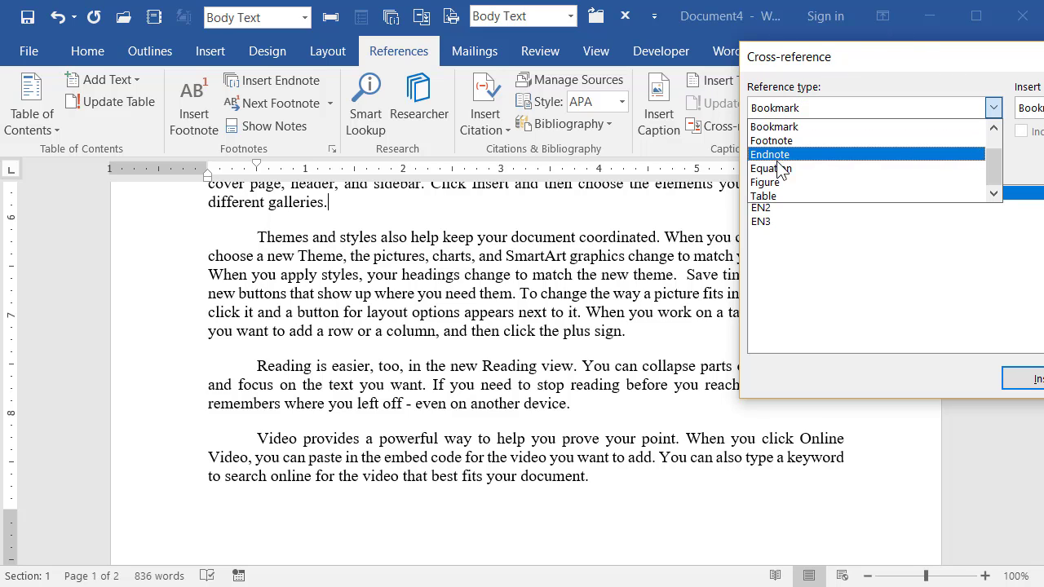
left_click(775, 154)
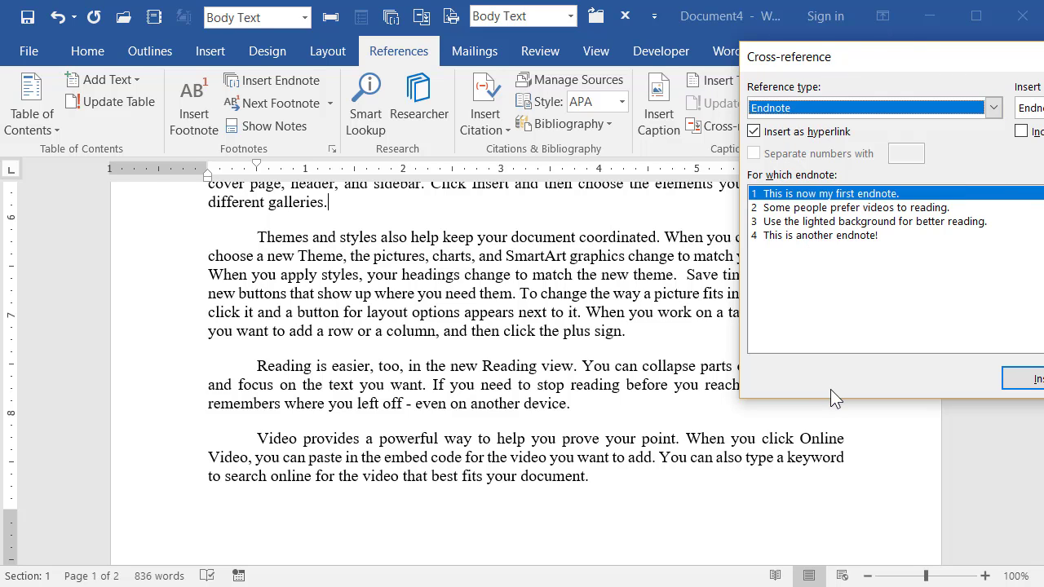
left_click(785, 208)
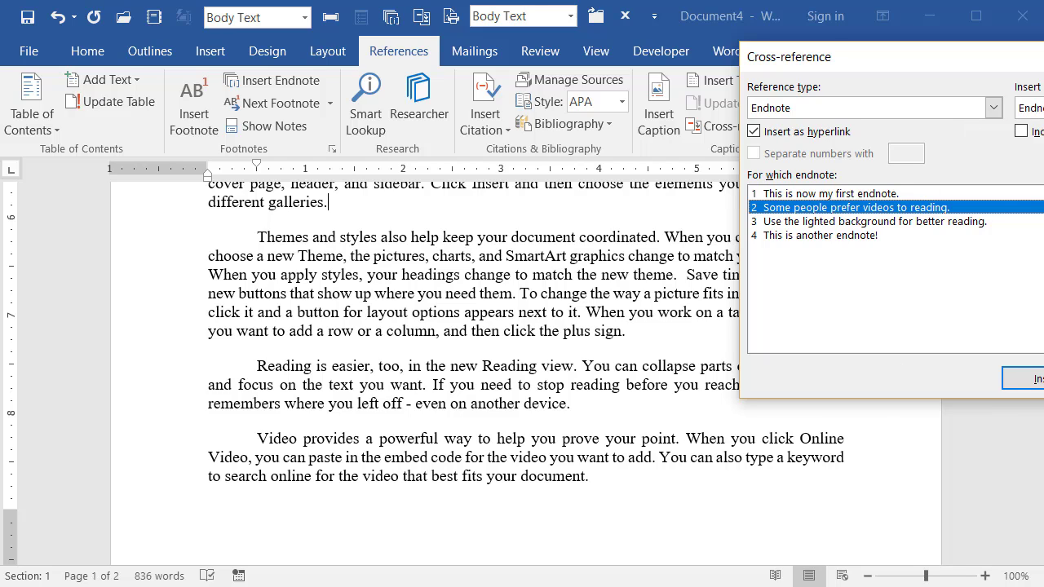
left_click(1029, 108)
key("Return")
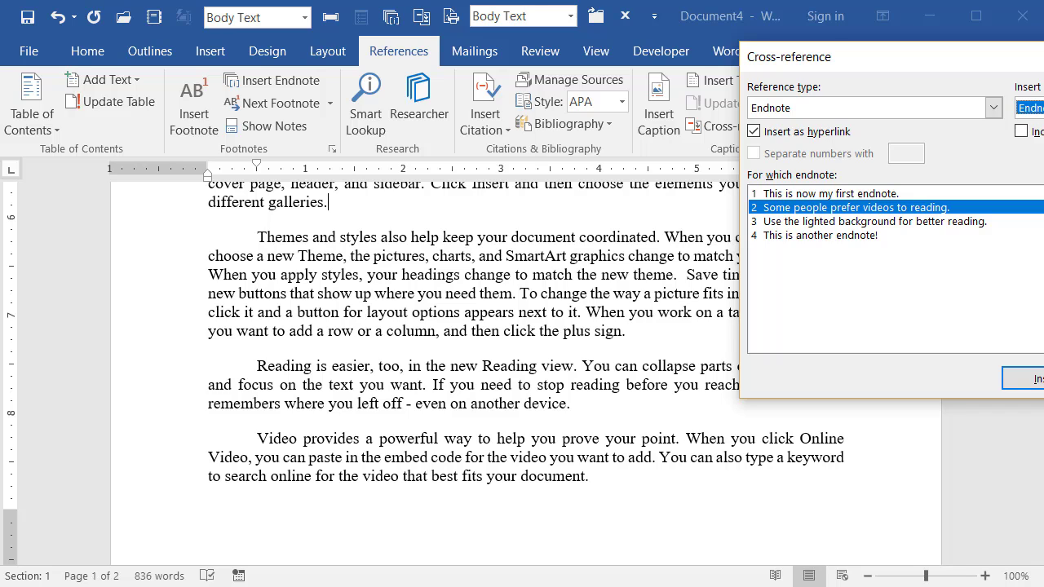
left_click(1019, 379)
key("Escape")
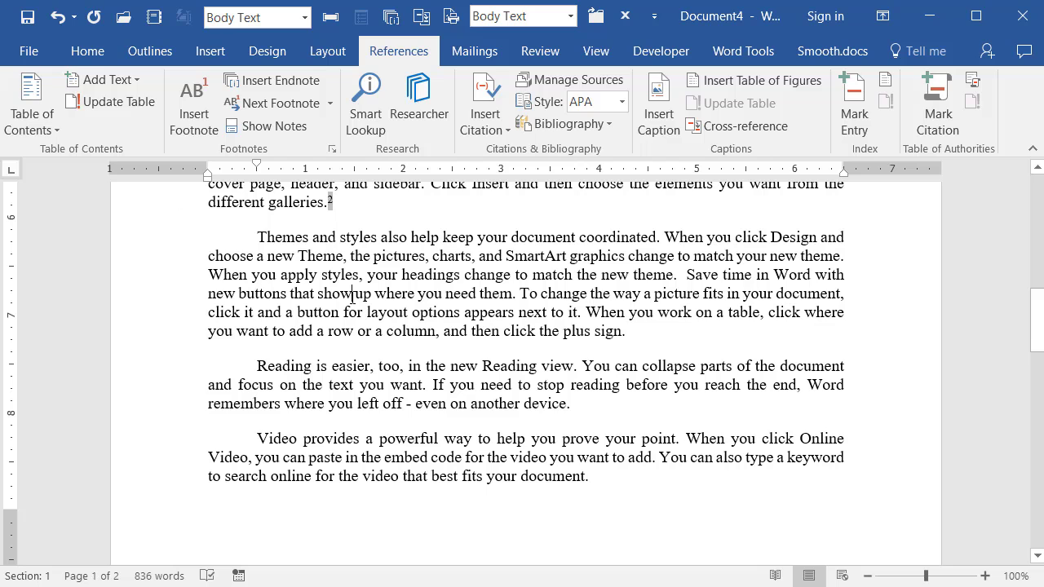
- Follow the new cross-reference after "different galleries." to its original reference mark in the body, and follow that mark to its endnote
scroll(358, 272, "up", 3)
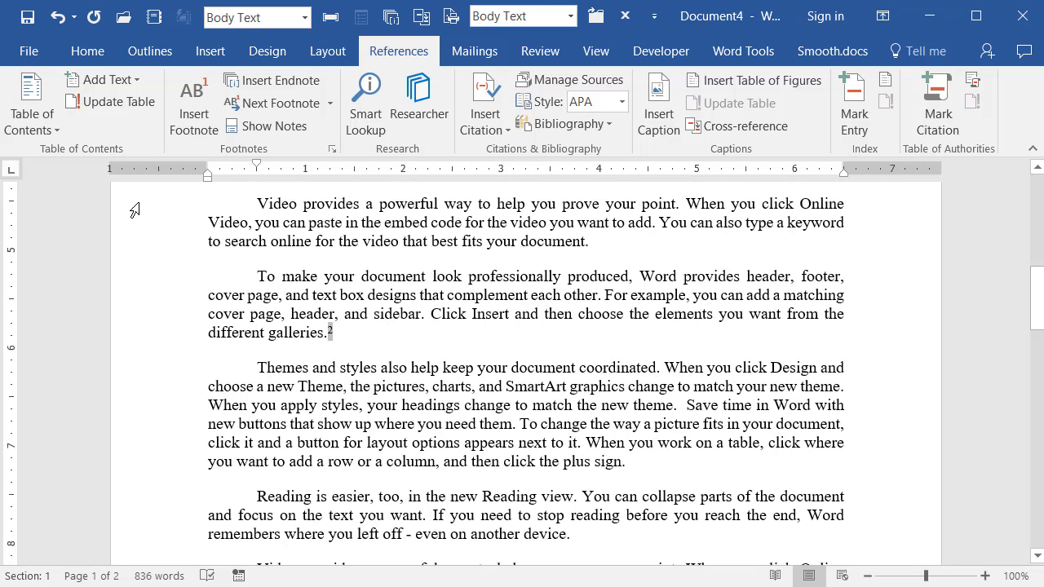
mouse_move(331, 330)
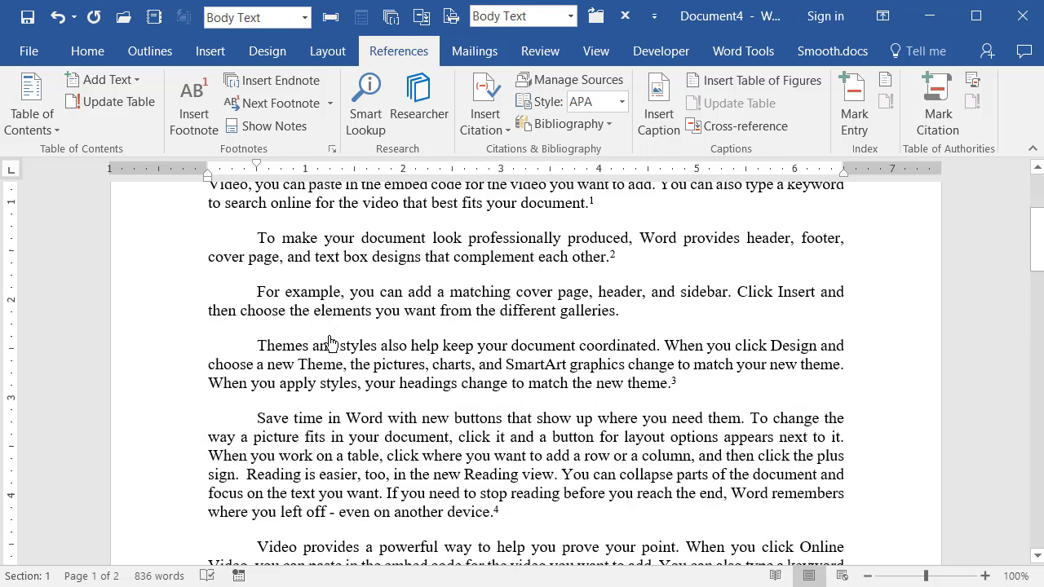
left_click(327, 335)
mouse_move(617, 256)
double_click(618, 256)
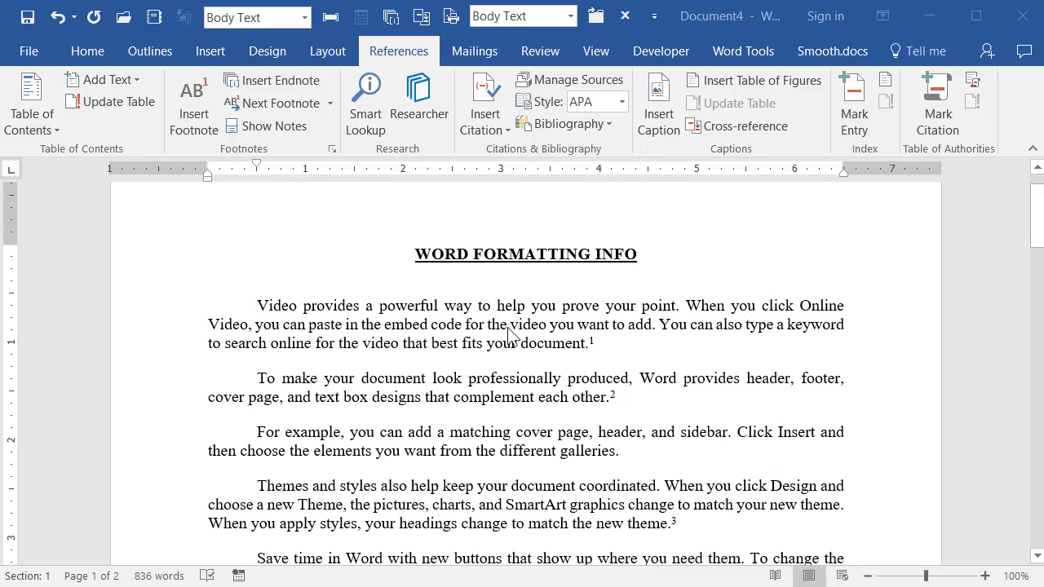
- Delete the endnote reference at the end of the first body paragraph
scroll(596, 323, "down", 2)
left_click(591, 213)
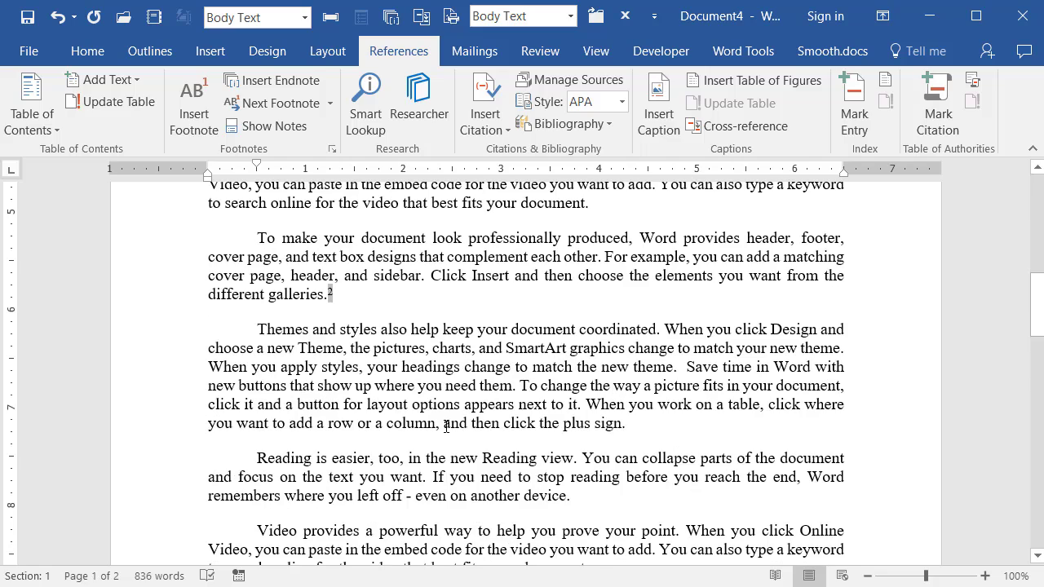
scroll(443, 421, "down", 6)
scroll(441, 423, "down", 8)
key("ctrl+z")
key("ctrl+z")
scroll(388, 441, "up", 3)
key("shift+Right")
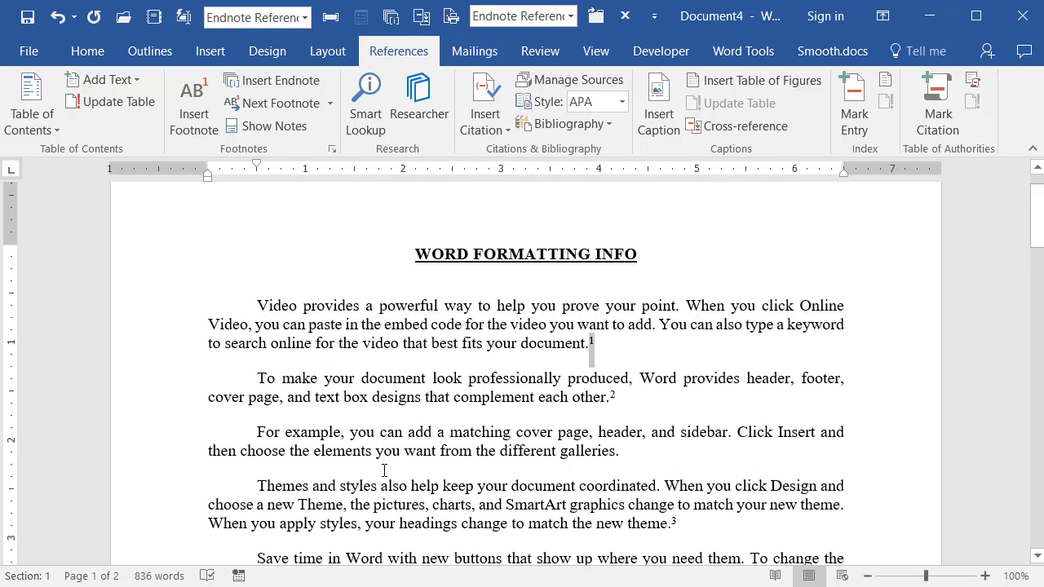
key("Delete")
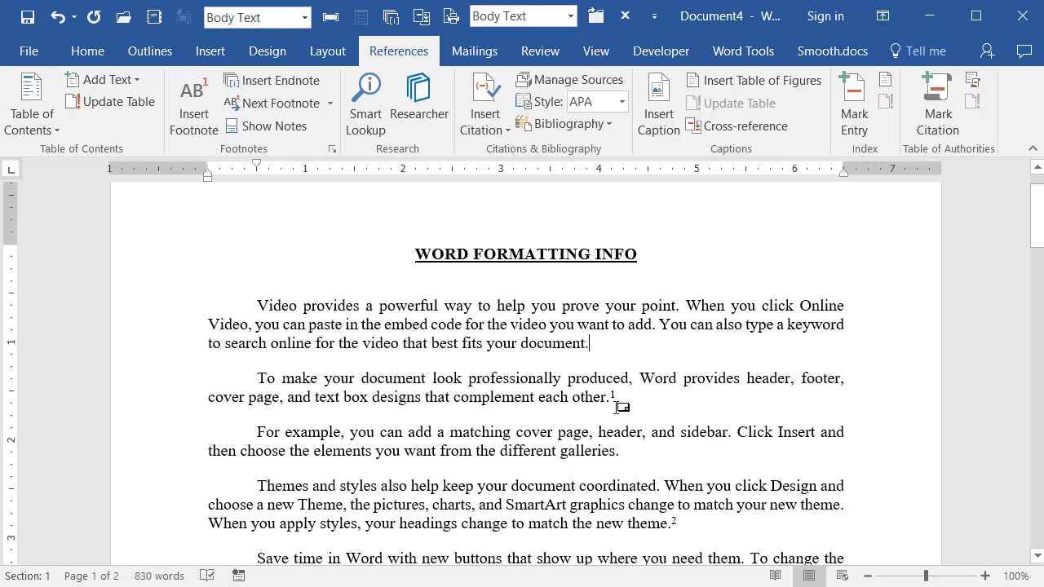
- Compare the renumbered endnote references in the body with the endnote list at the end of the document
mouse_move(617, 410)
scroll(313, 465, "down", 8)
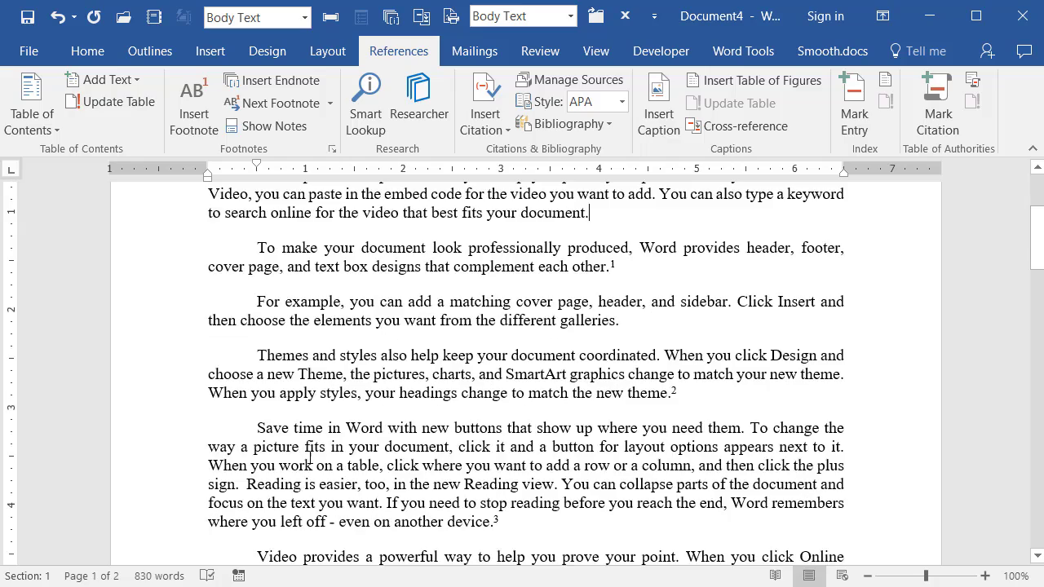
key("ctrl+z")
key("ctrl+z")
key("ctrl+z")
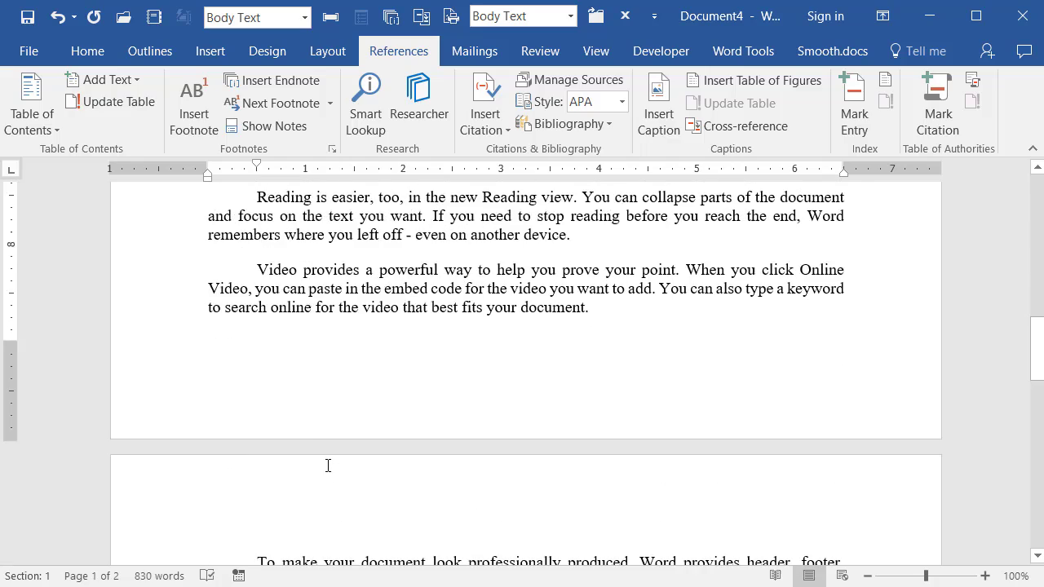
scroll(328, 465, "down", 3)
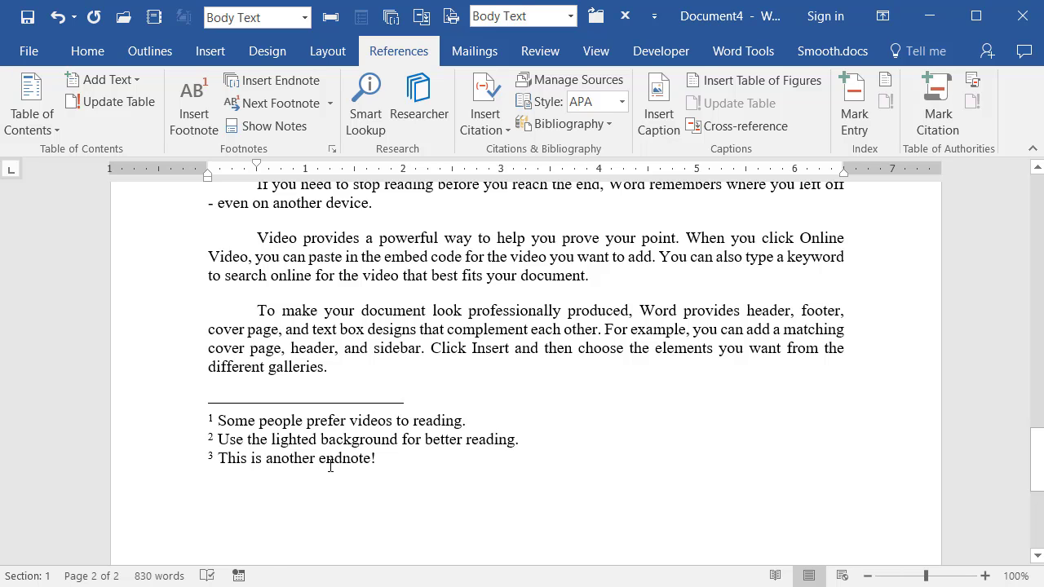
scroll(330, 467, "up", 3)
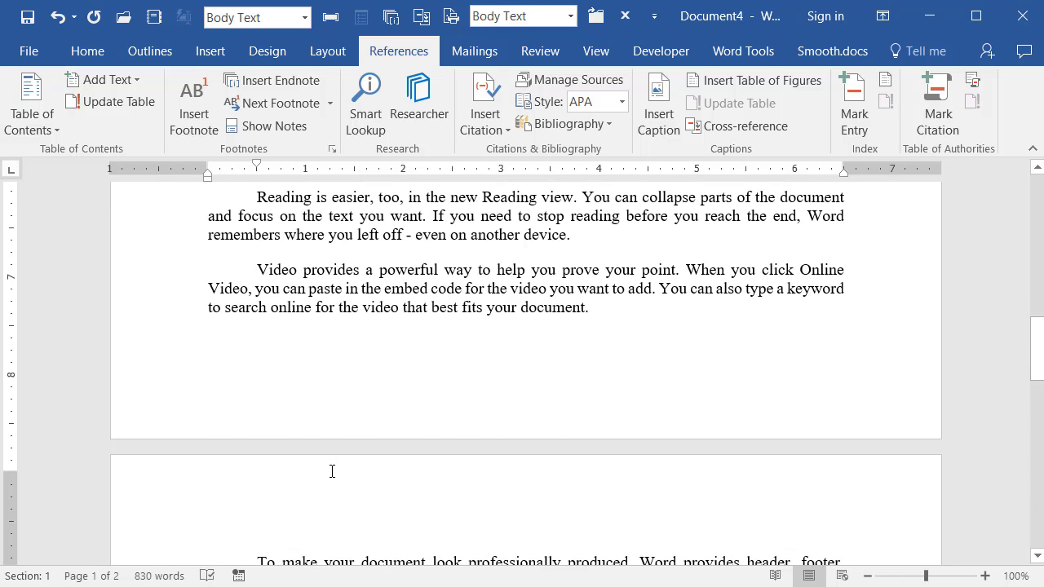
- Update the cross-reference field after "different galleries."
scroll(332, 471, "up", 6)
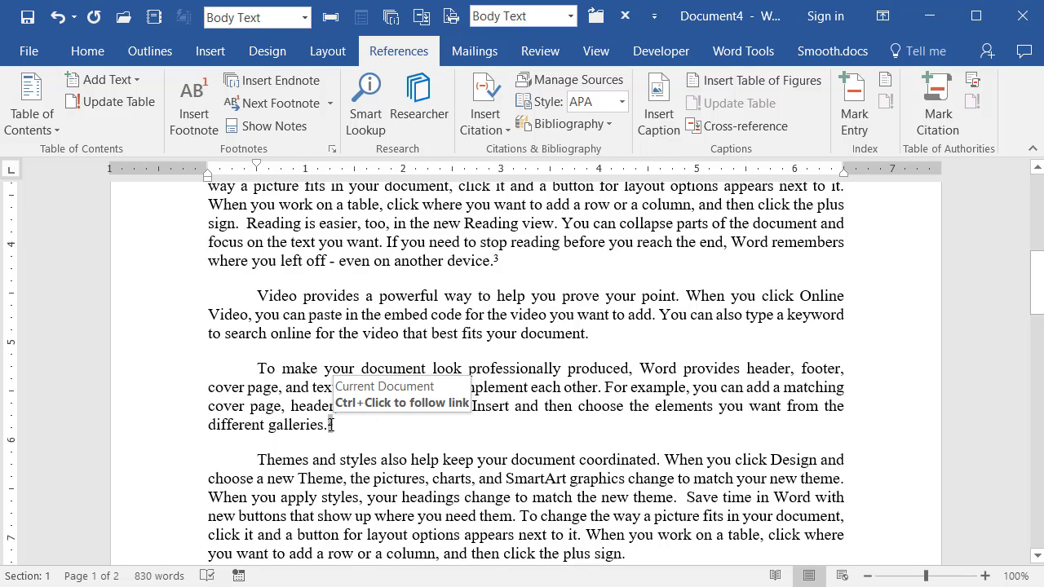
right_click(330, 424)
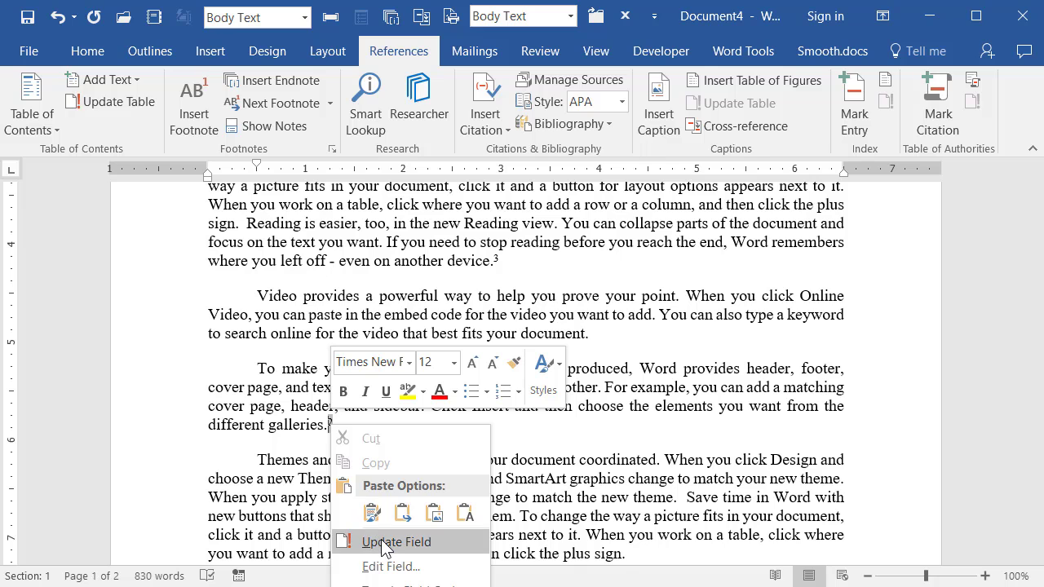